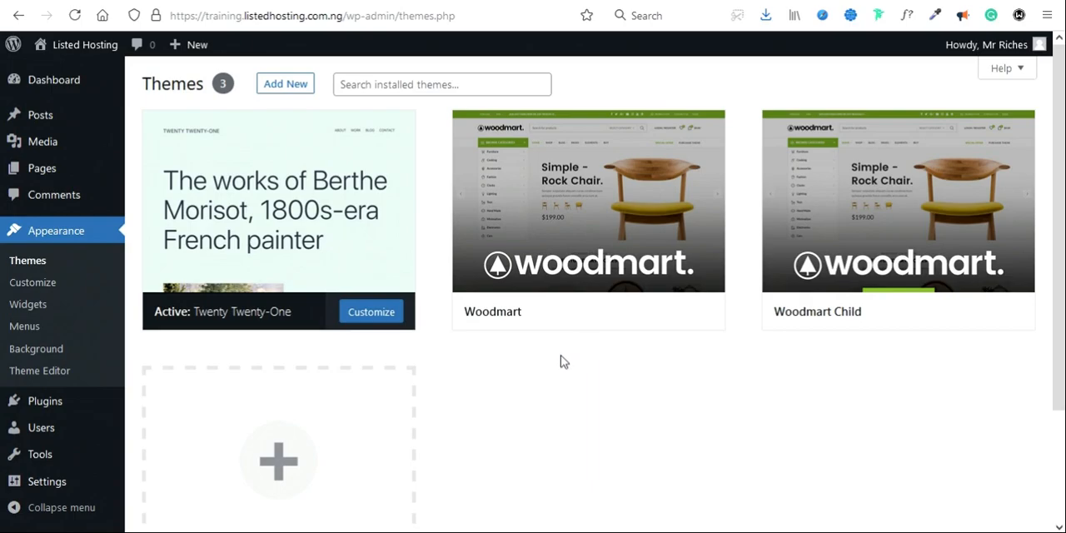
# Step: Search the plugin directory for "child theme", and install and activate the Child Theme Configurator plugin
pyautogui.moveTo(44, 405)
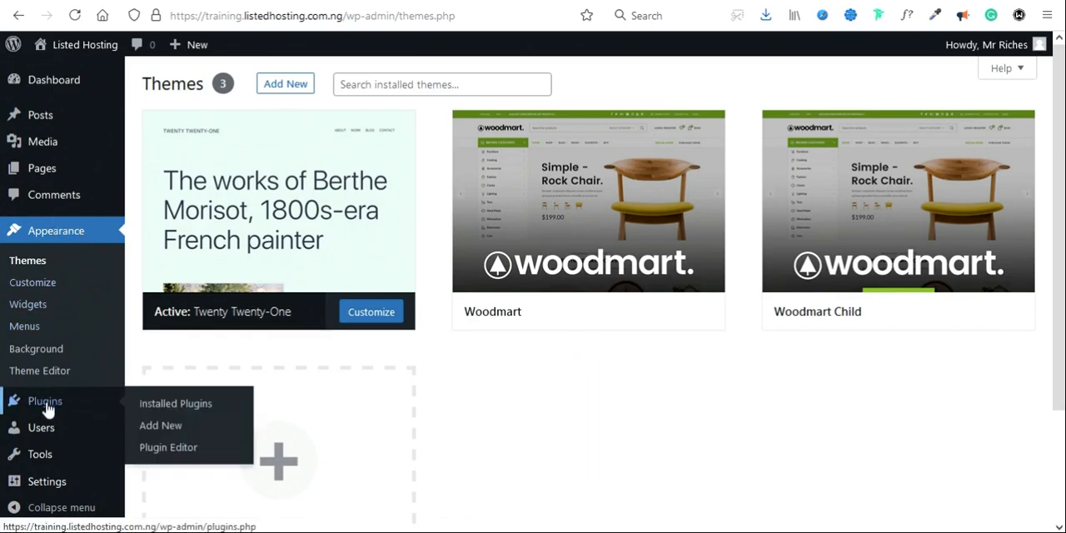
pyautogui.click(169, 428)
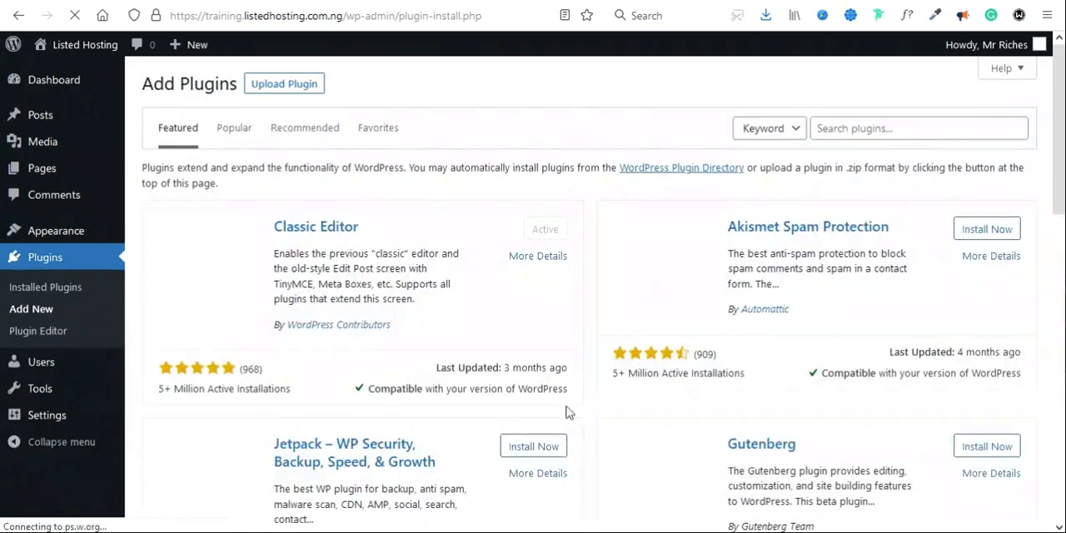
pyautogui.click(859, 126)
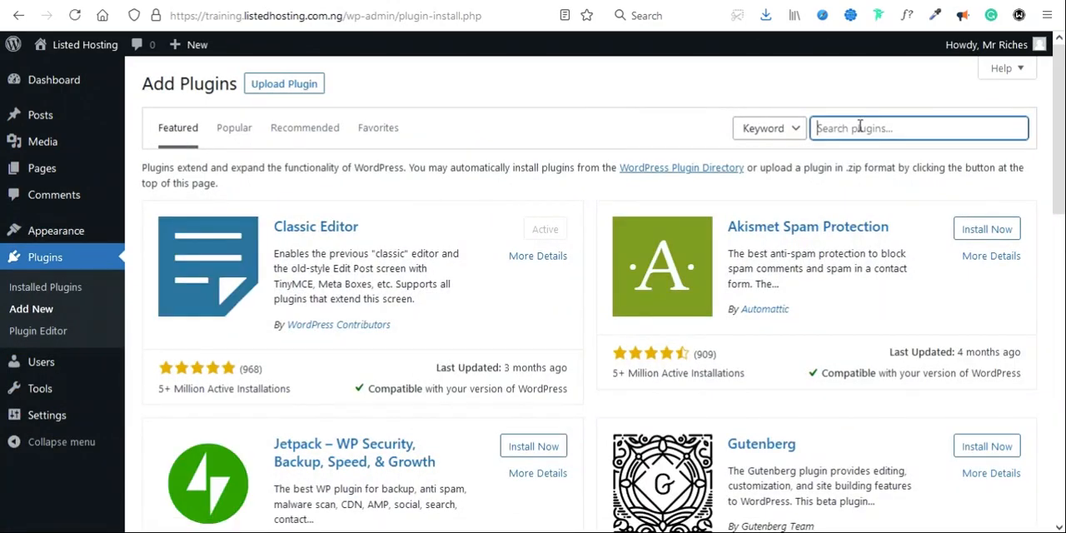
pyautogui.write('THEME')
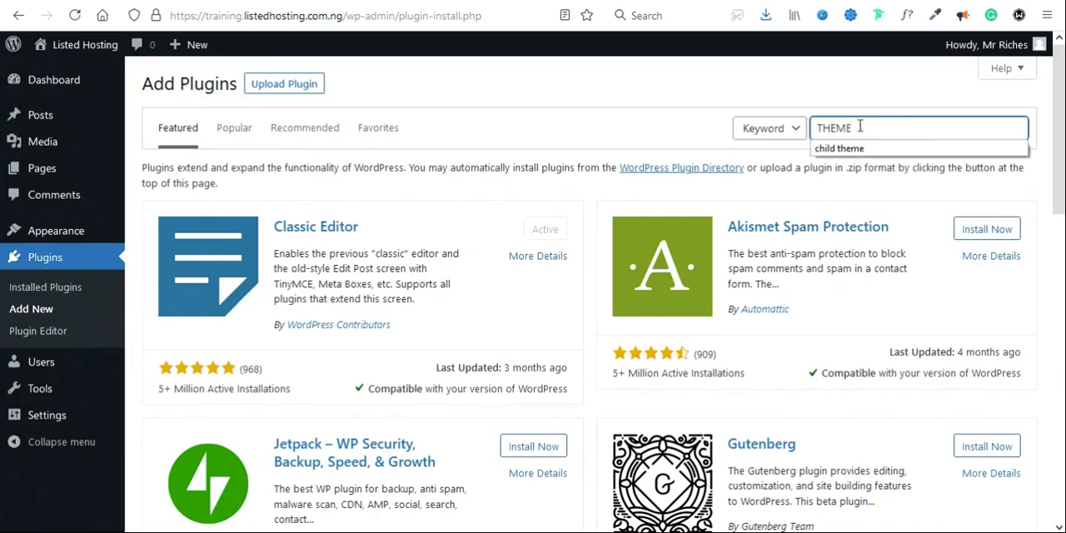
pyautogui.press('Down')
pyautogui.press('Return')
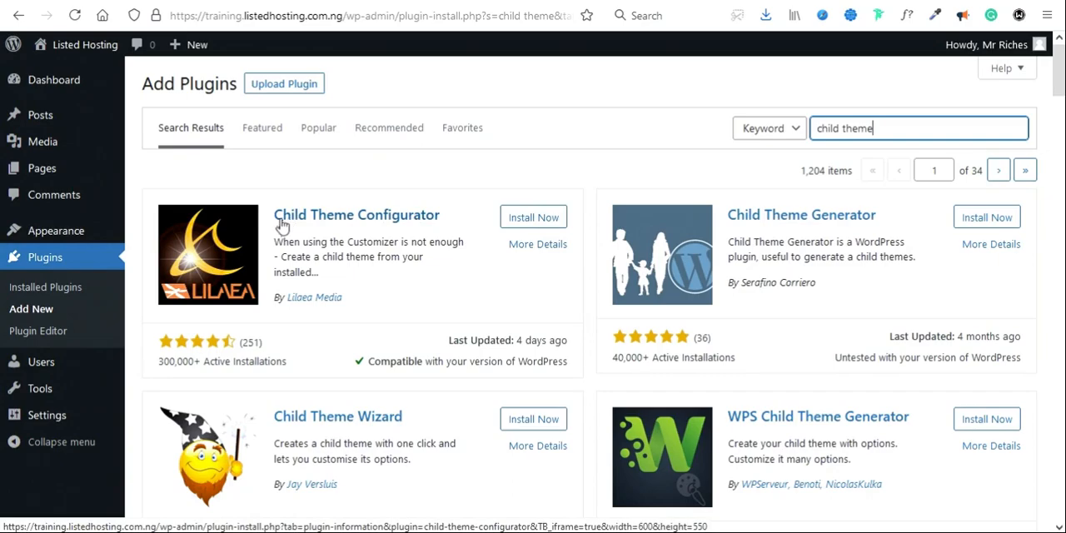
pyautogui.click(543, 220)
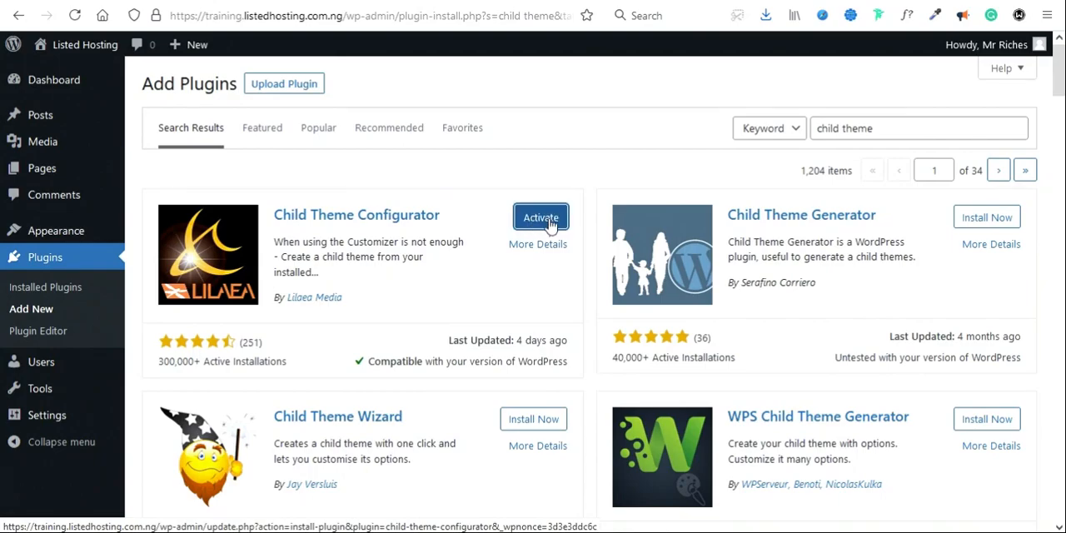
pyautogui.click(549, 225)
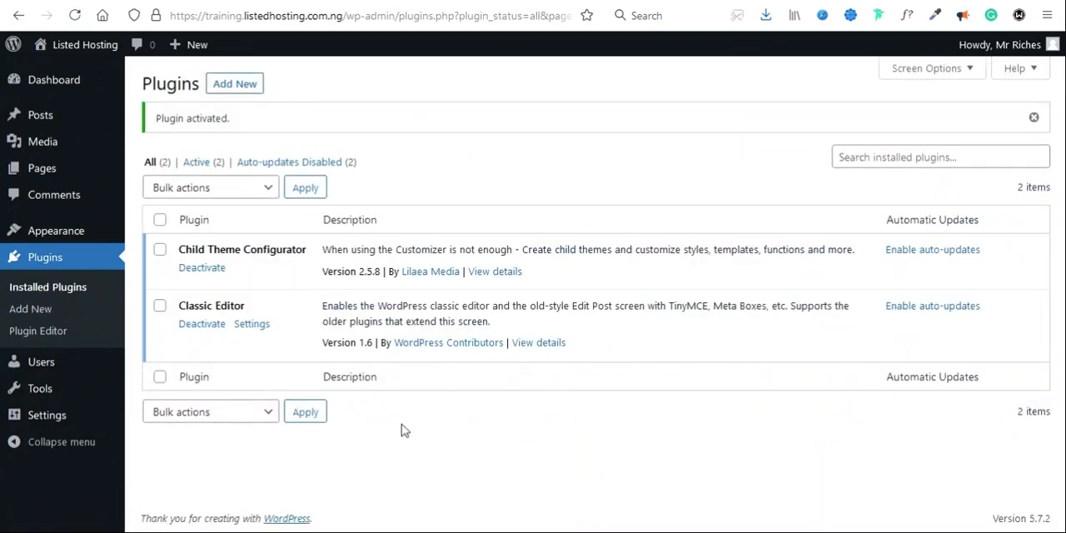
# Step: Check the installed themes, and in the Child Themes tool choose to create a new child theme
pyautogui.click(50, 237)
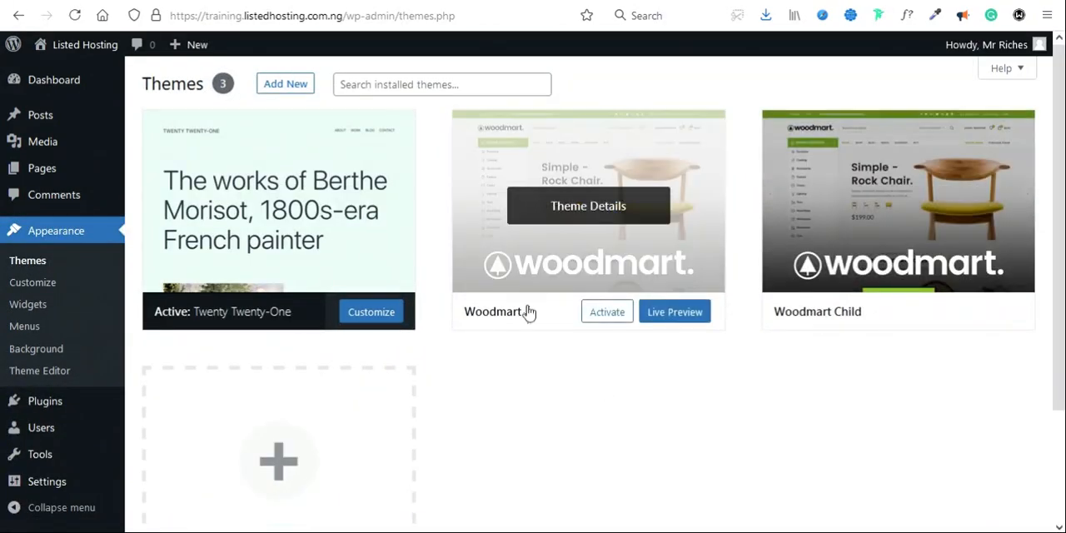
pyautogui.scroll(-2, 108, 397)
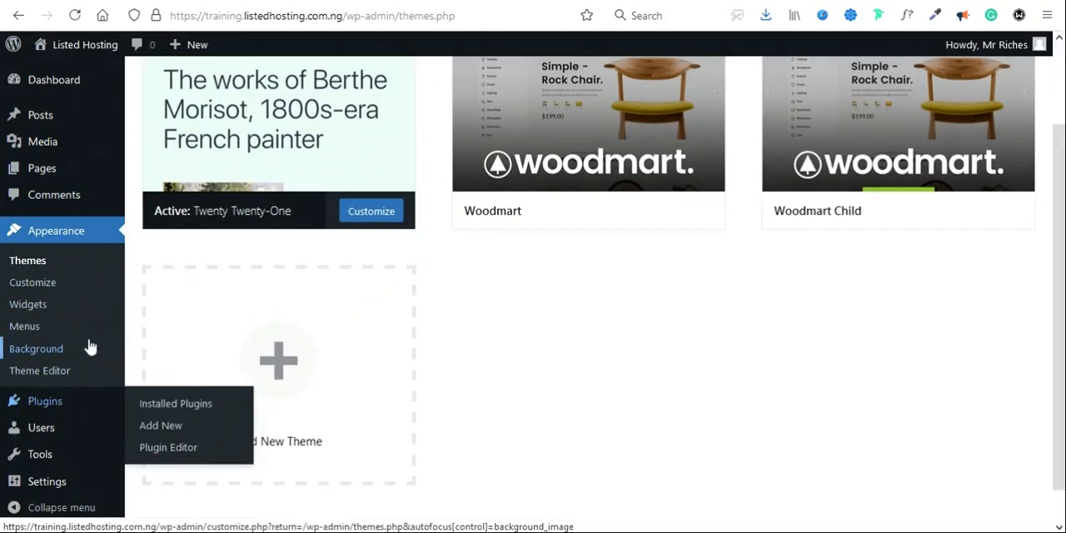
pyautogui.moveTo(81, 451)
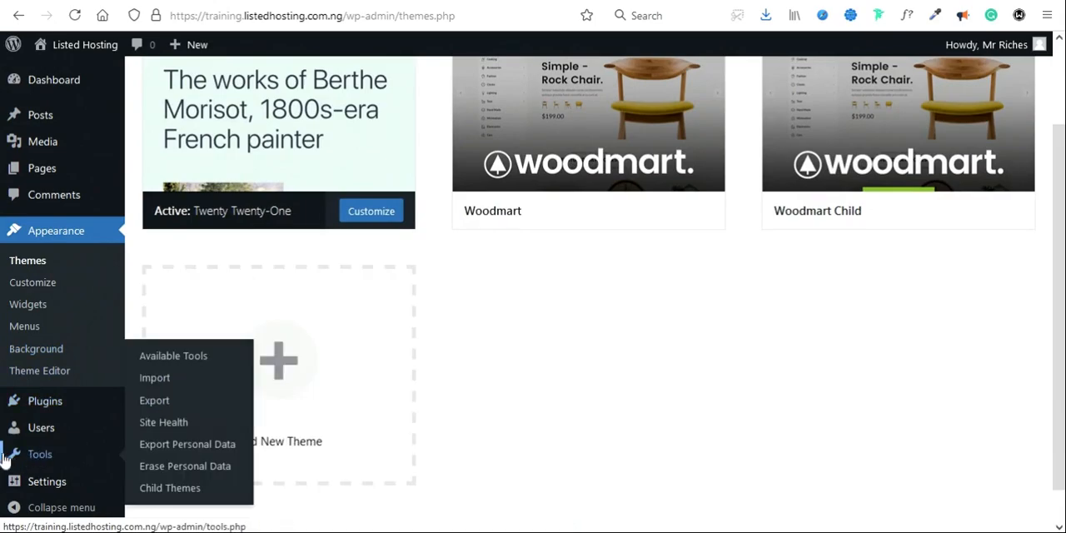
pyautogui.click(171, 496)
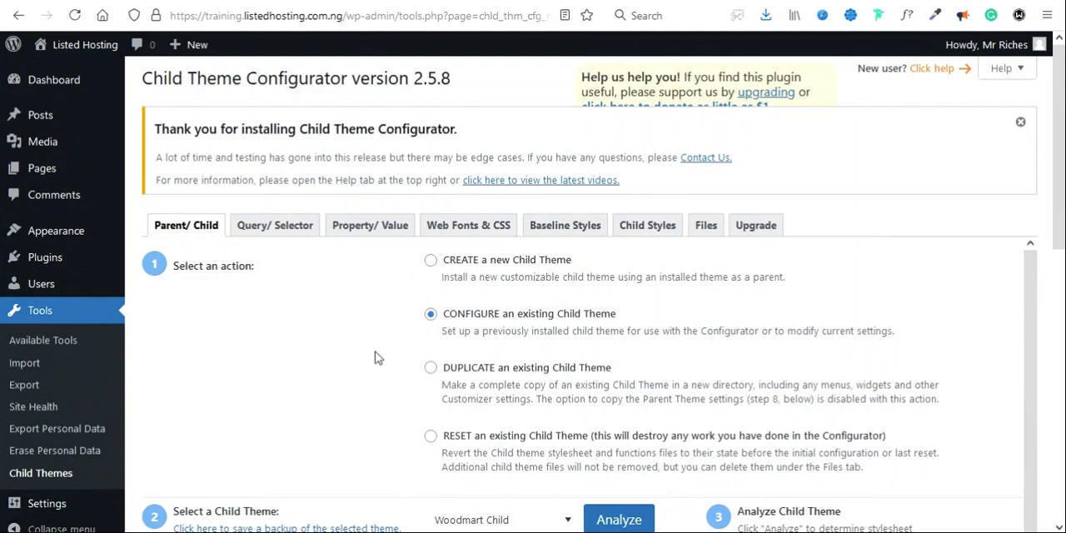
pyautogui.click(430, 265)
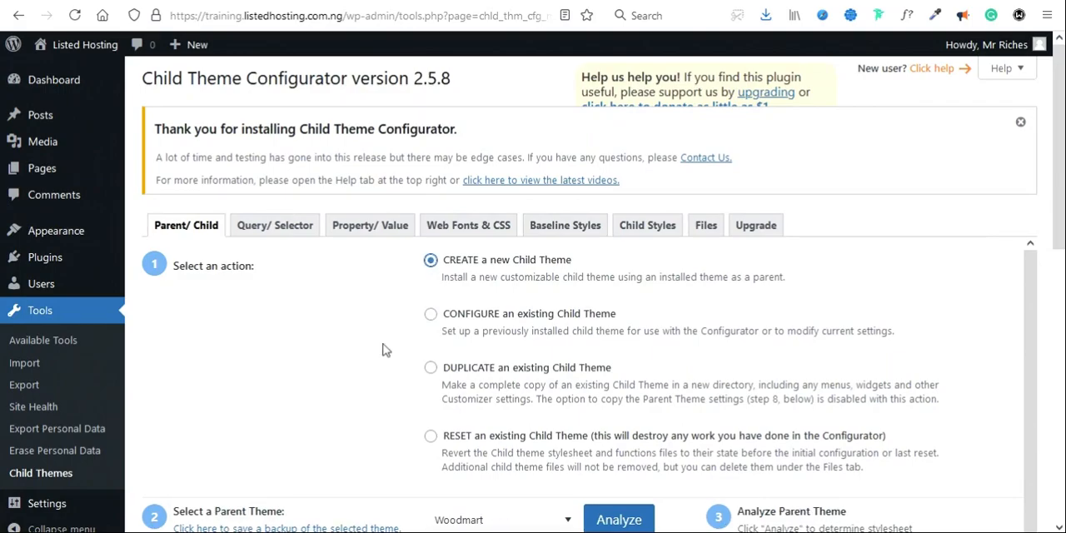
# Step: Select Woodmart as the parent theme and analyze it for use with a child theme
pyautogui.scroll(-3, 383, 349)
pyautogui.scroll(-2, 382, 350)
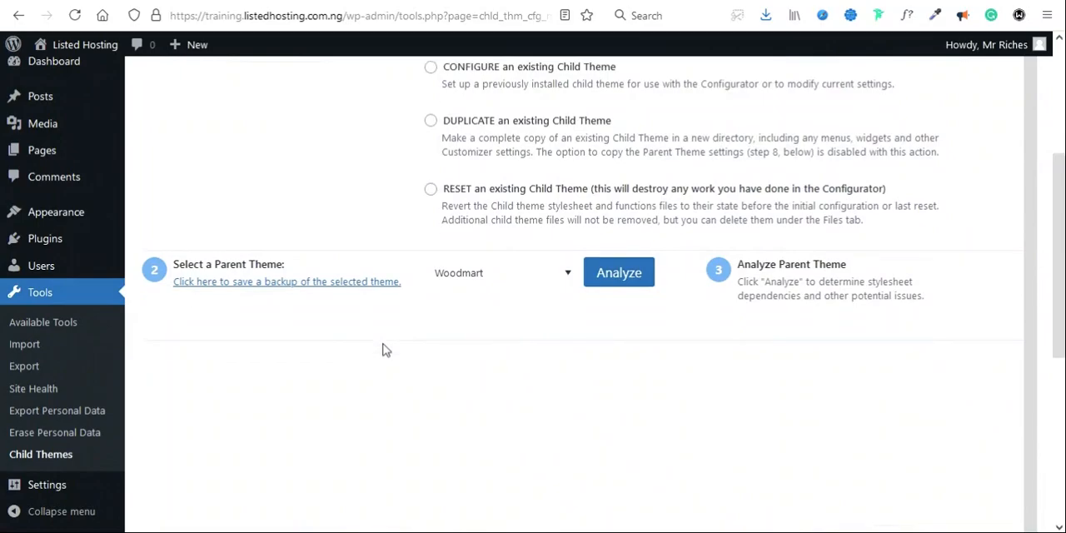
pyautogui.click(524, 271)
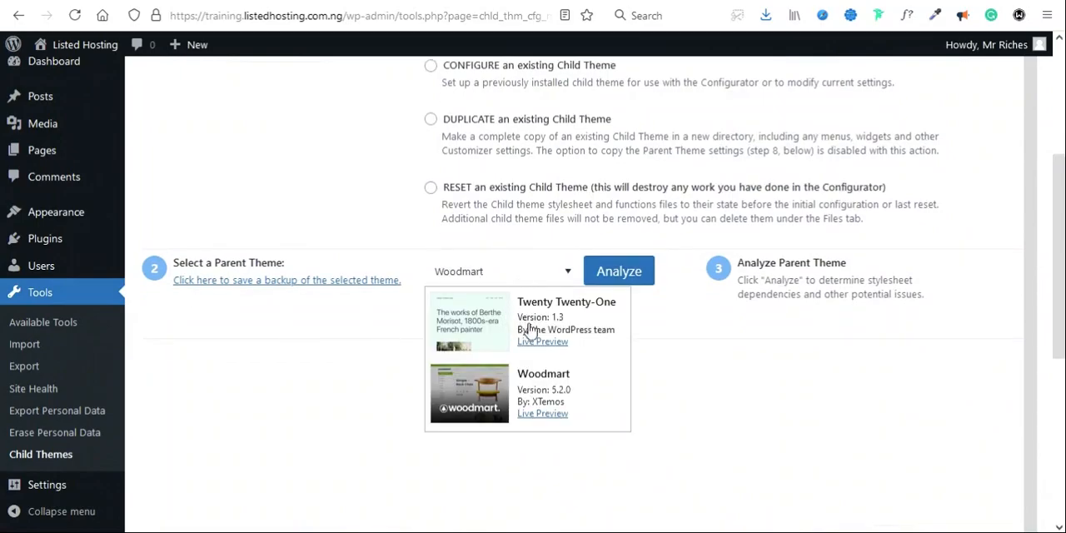
pyautogui.click(542, 397)
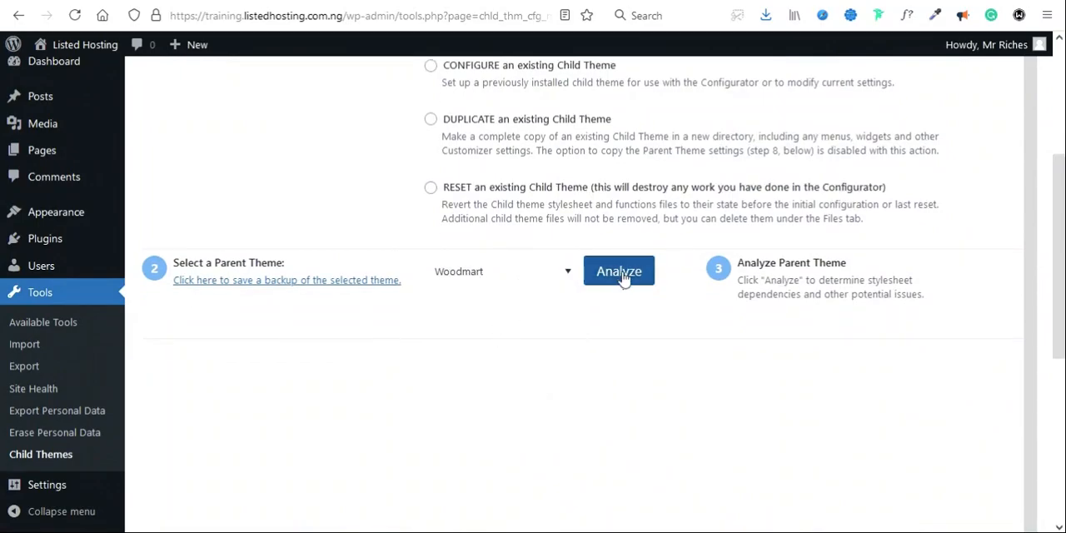
pyautogui.click(623, 277)
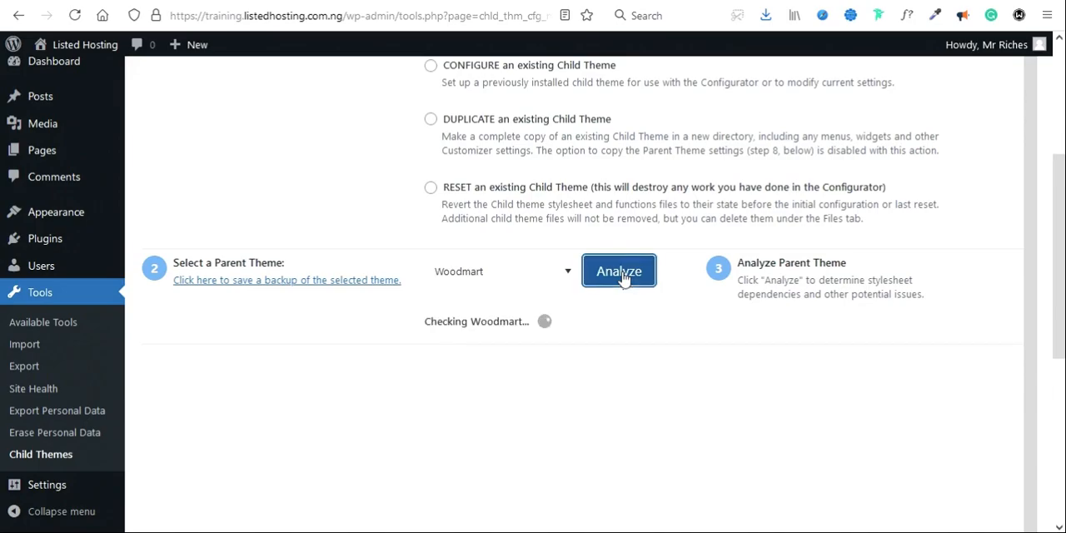
pyautogui.scroll(-3, 724, 379)
pyautogui.scroll(-1, 724, 379)
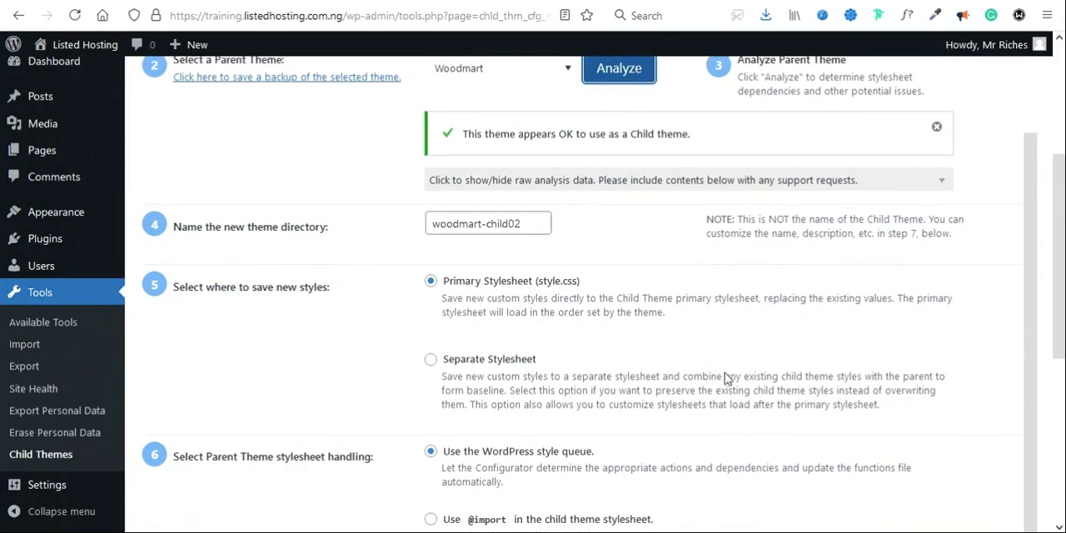
# Step: Name the new theme directory "Listed Hosting Child"
pyautogui.scroll(1, 725, 376)
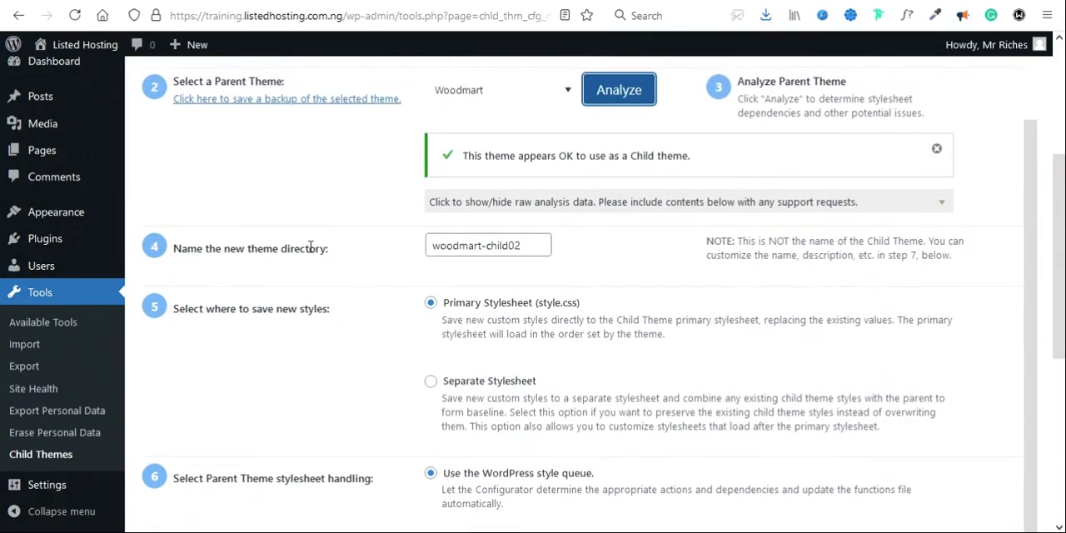
pyautogui.tripleClick(486, 244)
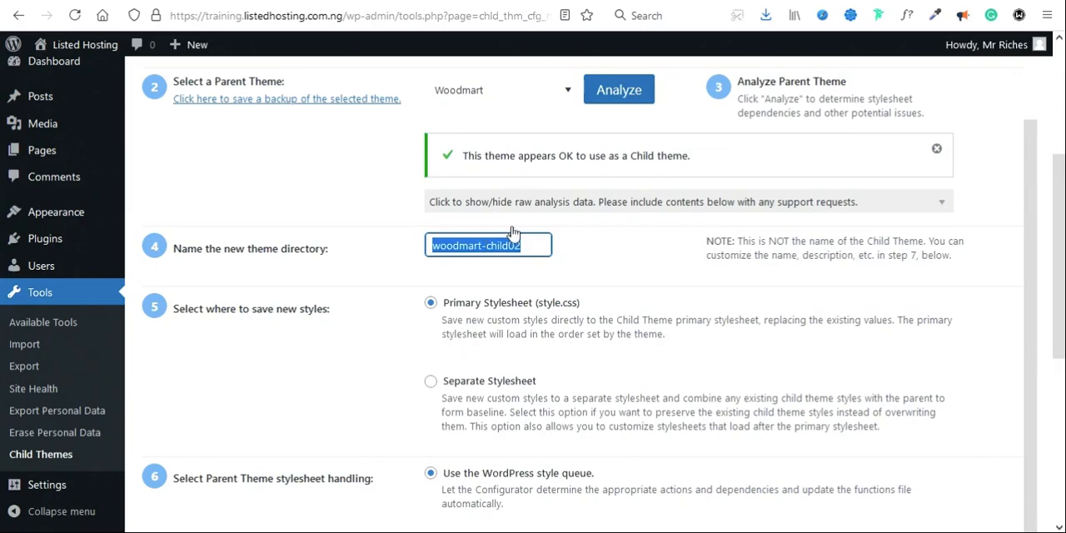
pyautogui.write('l')
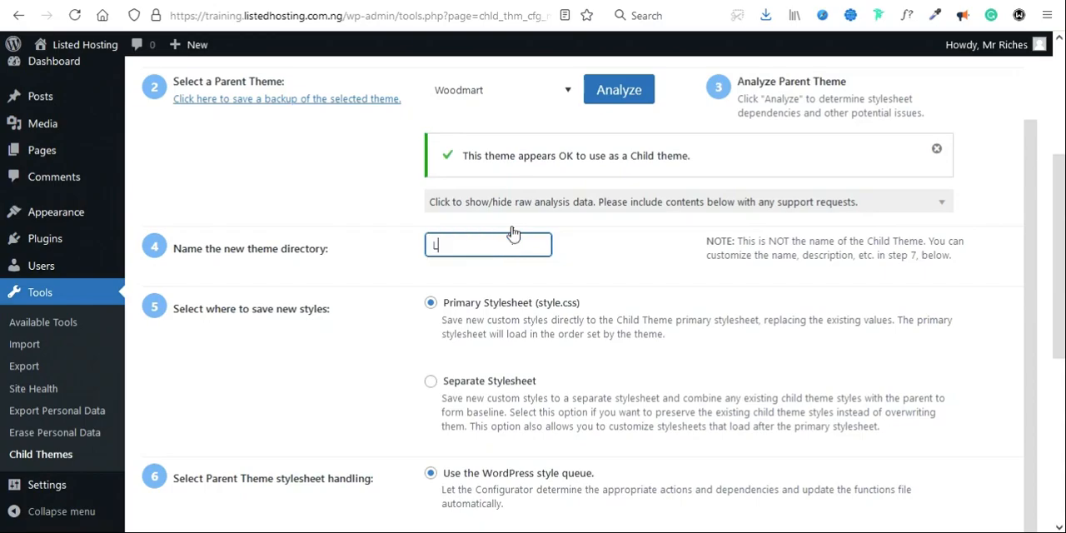
pyautogui.write('istedhHosting Child')
# Step: Enable copying menus, widgets and other Customizer settings from the parent theme to the child theme
pyautogui.scroll(-3, 336, 428)
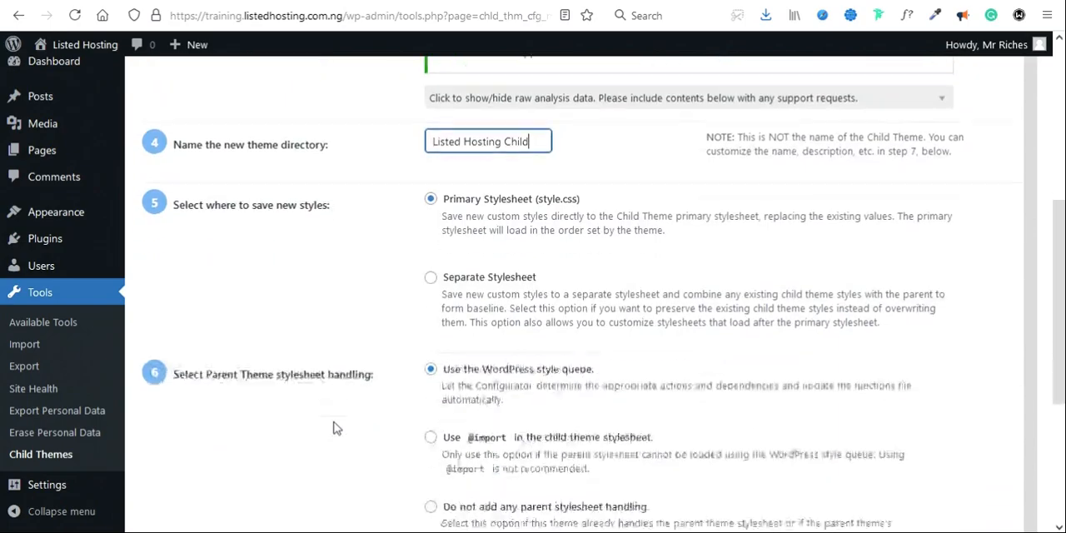
pyautogui.click(481, 172)
pyautogui.click(447, 335)
pyautogui.scroll(-7, 609, 397)
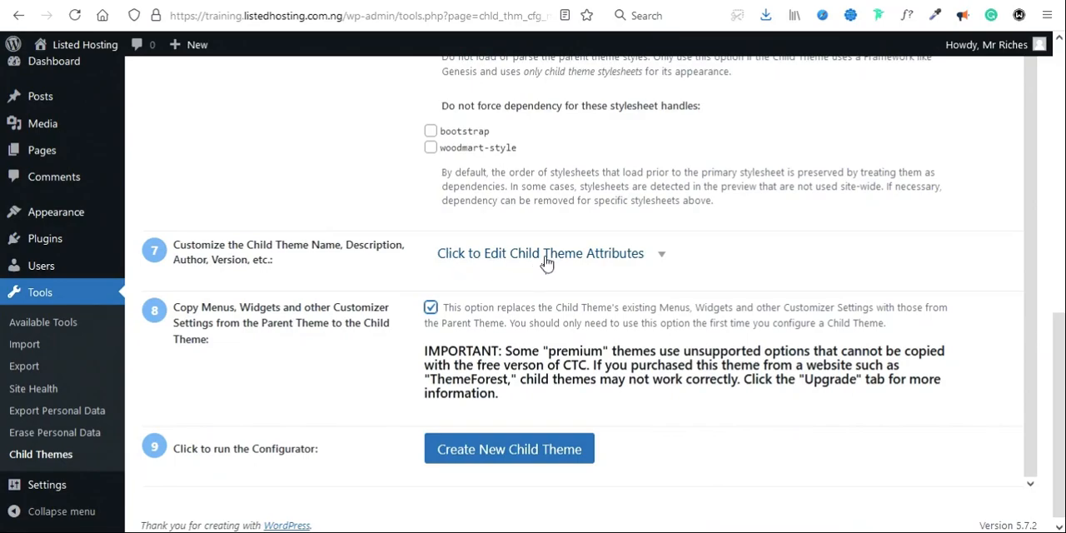
# Step: Open the child theme attributes for editing and set the child theme name to "Listed Hosting Child"
pyautogui.click(588, 261)
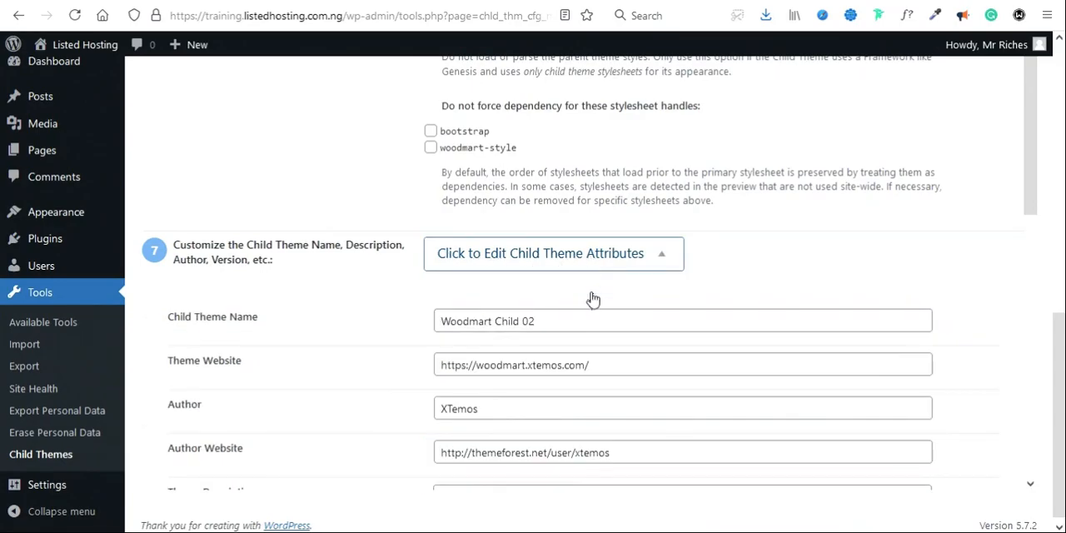
pyautogui.scroll(-1, 604, 310)
pyautogui.click(536, 265)
pyautogui.press('BackSpace')
pyautogui.press('BackSpace')
pyautogui.press('Home')
pyautogui.press('Delete')
pyautogui.press('Delete')
pyautogui.press('Delete')
pyautogui.press('Delete')
pyautogui.press('Delete')
pyautogui.press('Delete')
pyautogui.press('Delete')
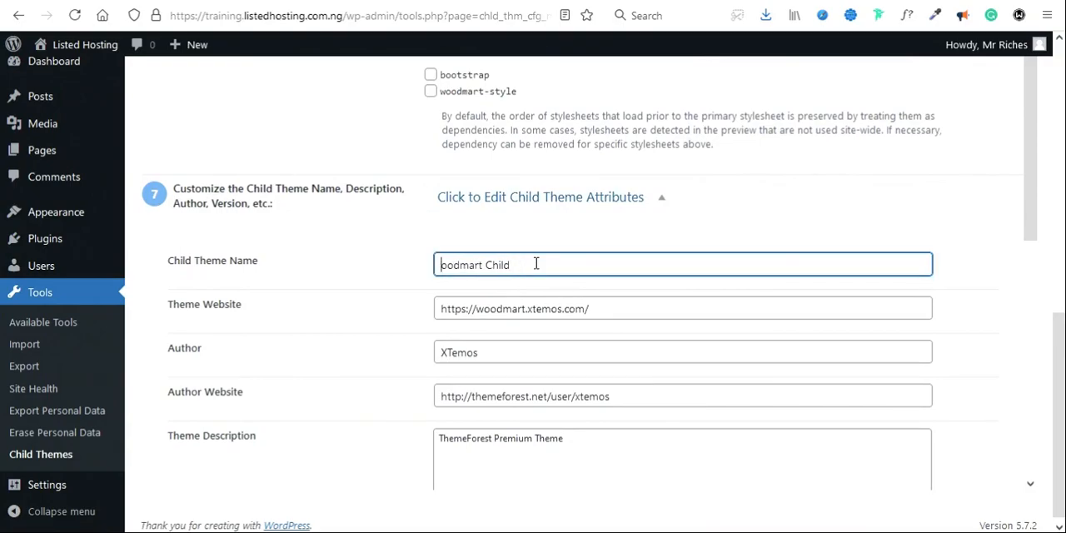
pyautogui.press('Delete')
pyautogui.write('Listedh')
pyautogui.press('BackSpace')
pyautogui.write('Hosting')
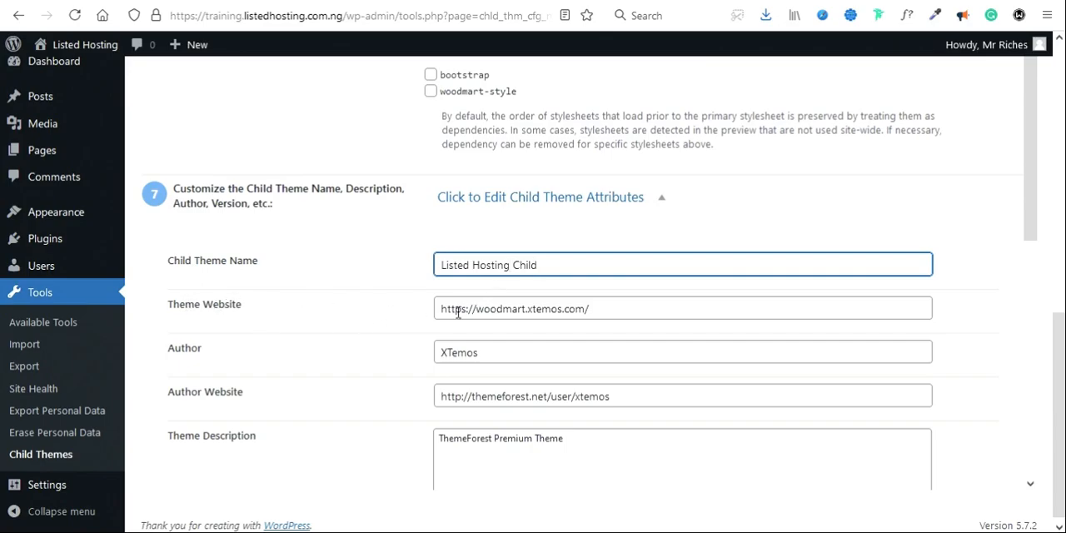
pyautogui.moveTo(602, 308); pyautogui.dragTo(477, 310)
pyautogui.moveTo(341, 15); pyautogui.dragTo(154, 10)
pyautogui.hotkey('ctrl', 'c')
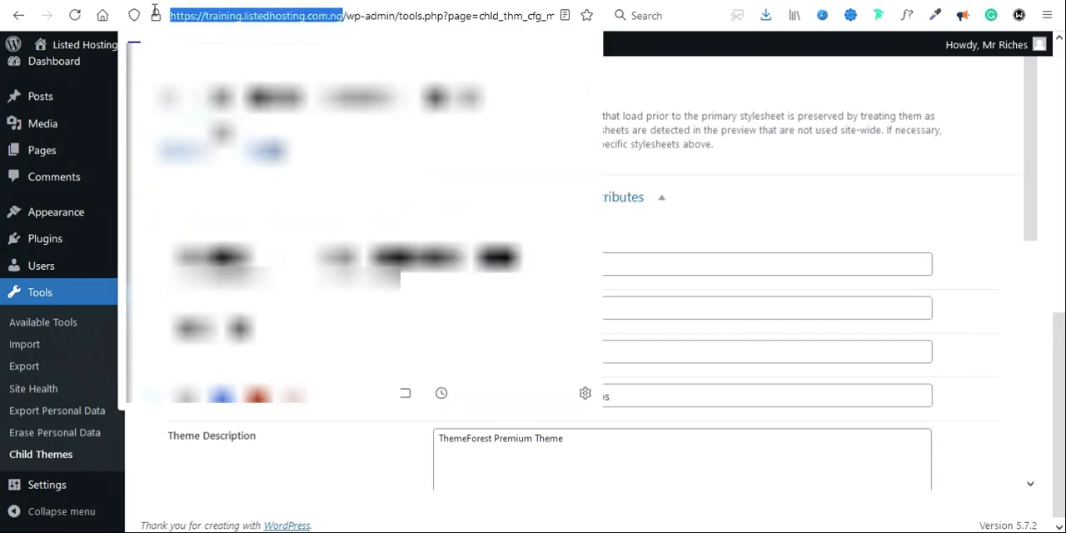
pyautogui.click(669, 305)
pyautogui.hotkey('ctrl', 'a')
pyautogui.hotkey('ctrl', 'v')
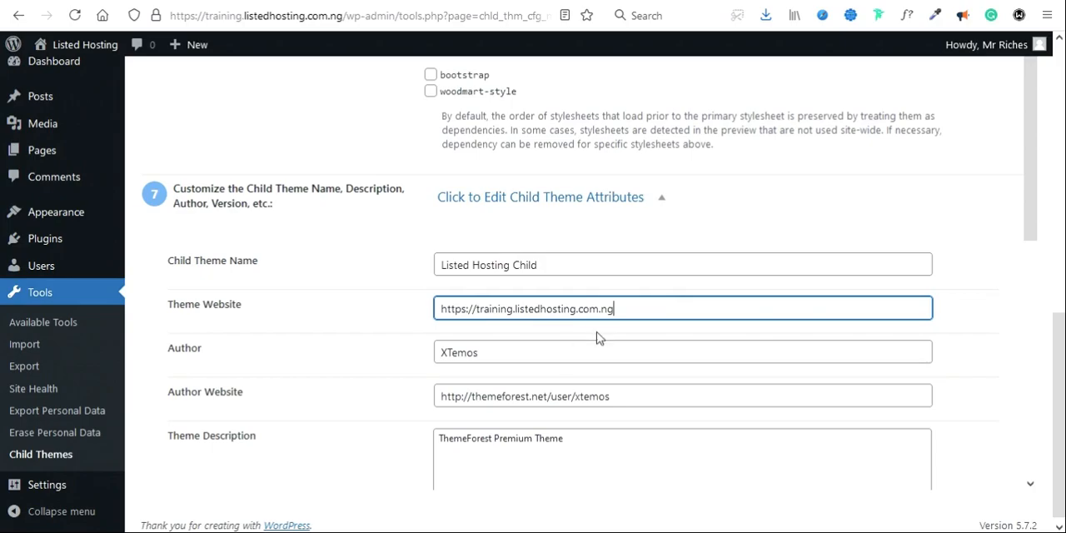
# Step: Replace the theme's author with the site owner's name and the author website with the owner's own web address
pyautogui.click(537, 353)
pyautogui.hotkey('ctrl', 'a')
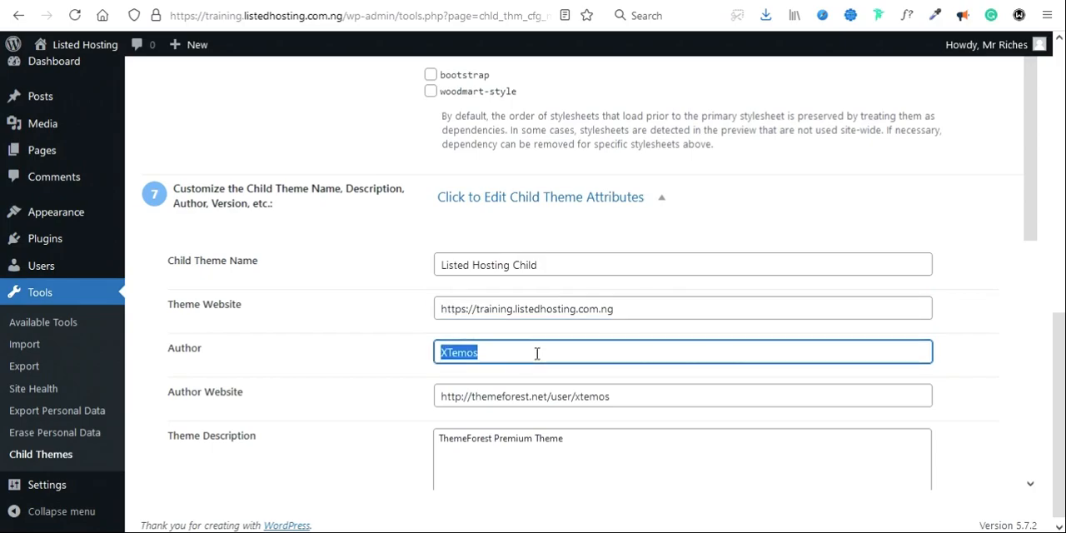
pyautogui.write('Mr ')
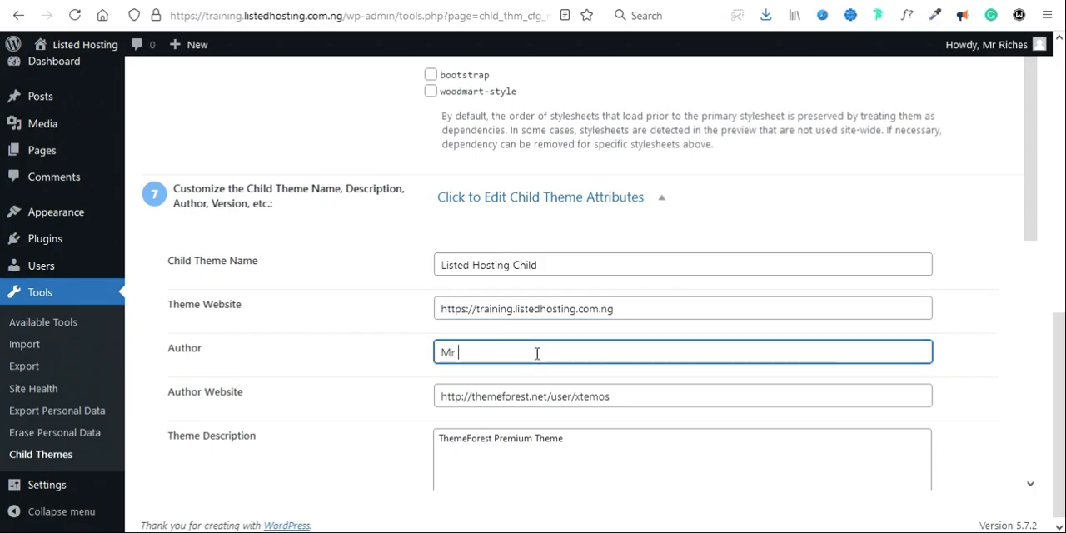
pyautogui.write('Riches')
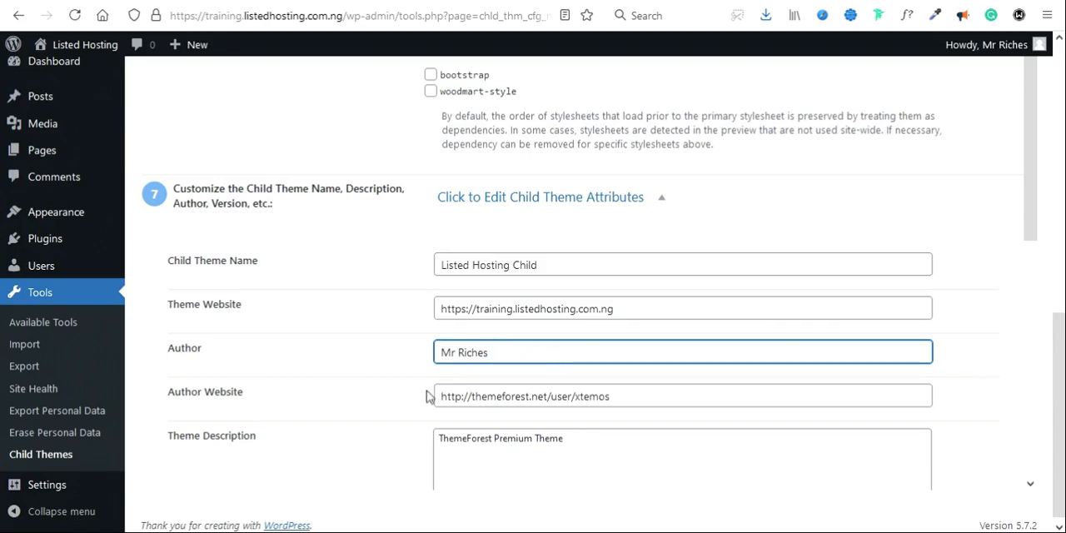
pyautogui.moveTo(471, 396); pyautogui.dragTo(659, 390)
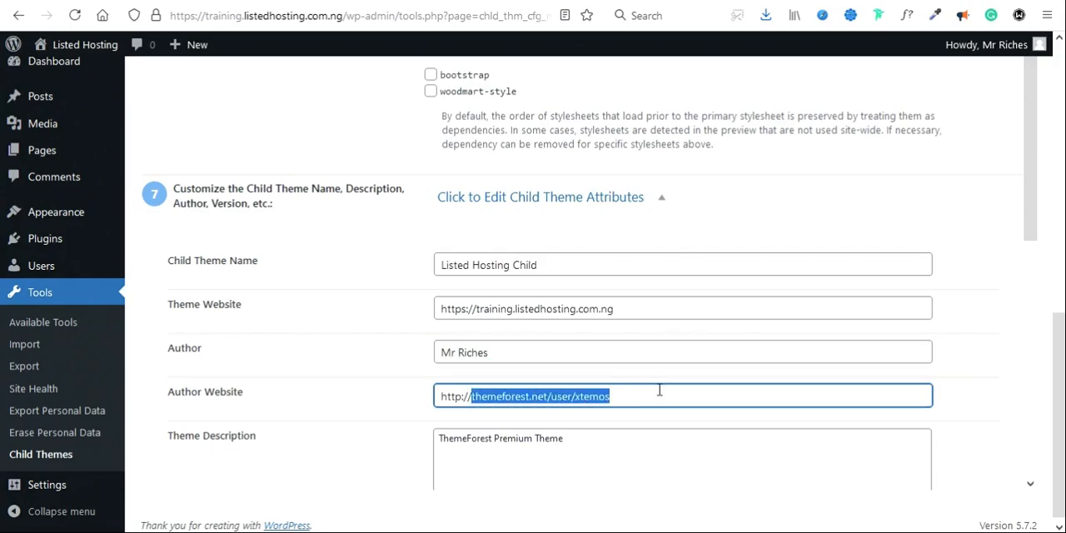
pyautogui.press('BackSpace')
pyautogui.write('mrriches.com')
# Step: Replace the theme description with "We develop, we design, we create"
pyautogui.scroll(-2, 617, 383)
pyautogui.moveTo(589, 382); pyautogui.dragTo(427, 362)
pyautogui.write('We')
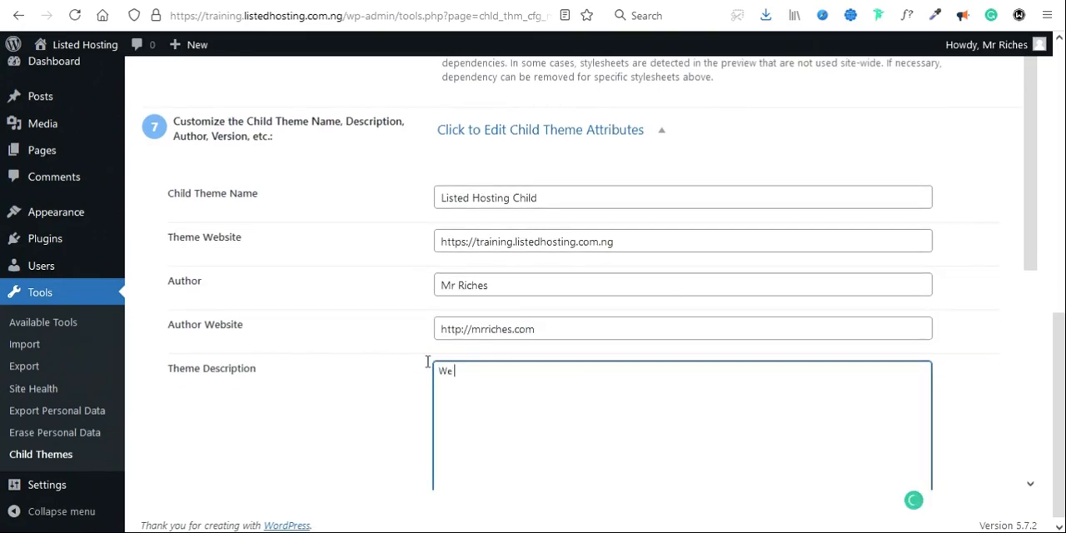
pyautogui.write(' develop, we desig')
pyautogui.press('BackSpace')
pyautogui.press('BackSpace')
pyautogui.press('BackSpace')
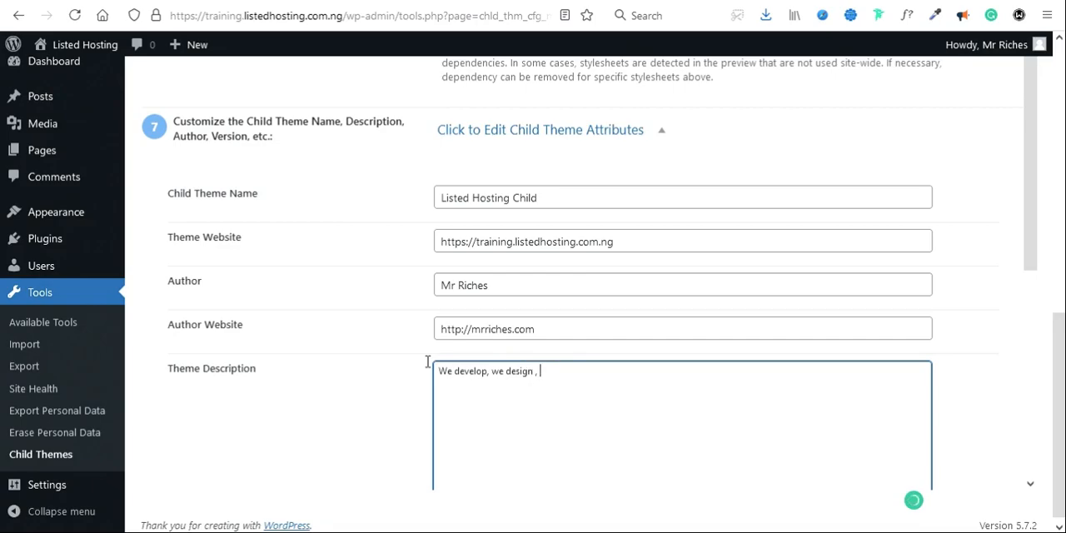
pyautogui.write(', we create')
pyautogui.scroll(-2, 425, 435)
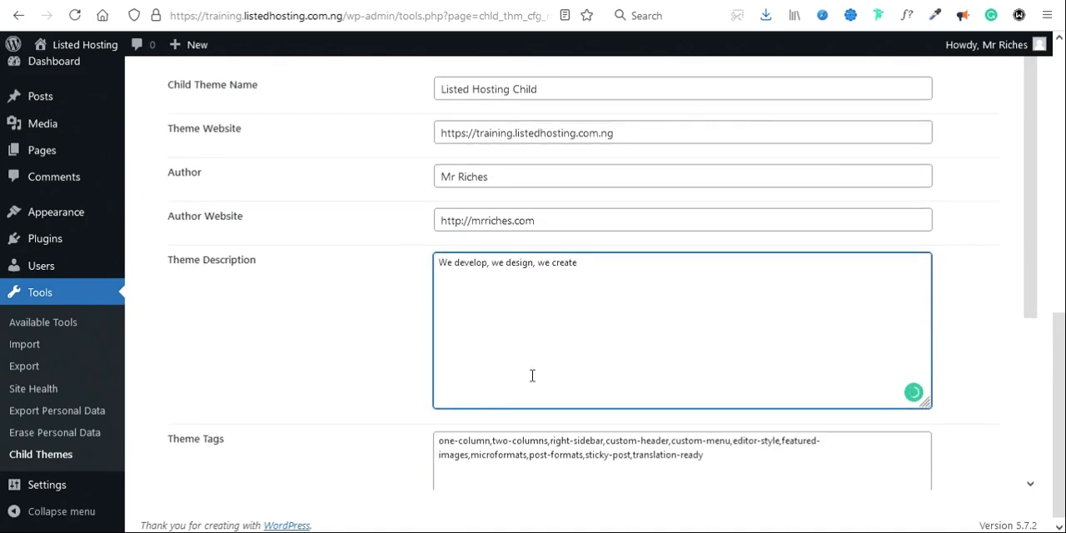
pyautogui.scroll(-2, 532, 376)
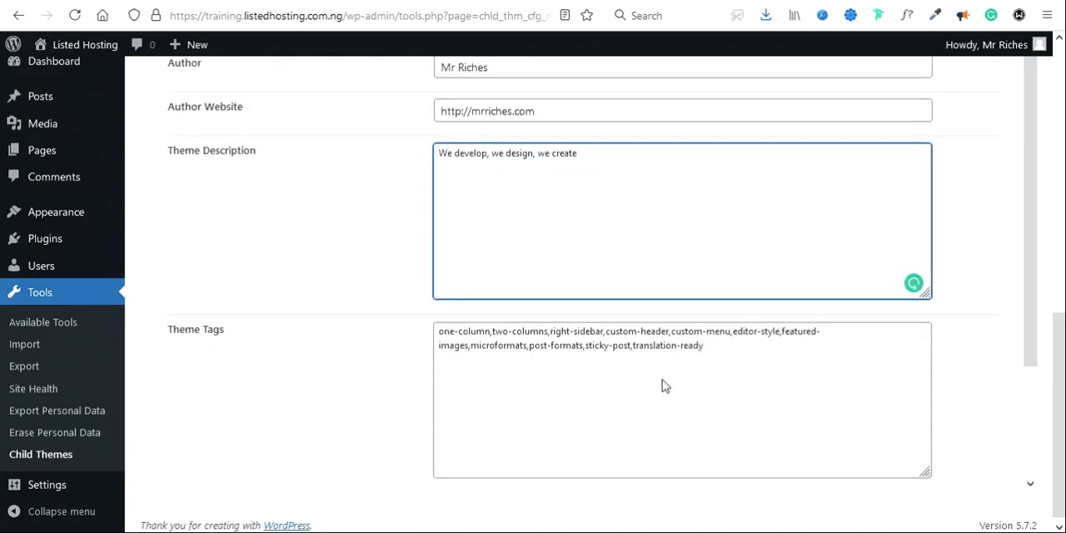
# Step: Clear all the theme tags and set the child theme version to 90
pyautogui.moveTo(723, 361); pyautogui.dragTo(414, 326)
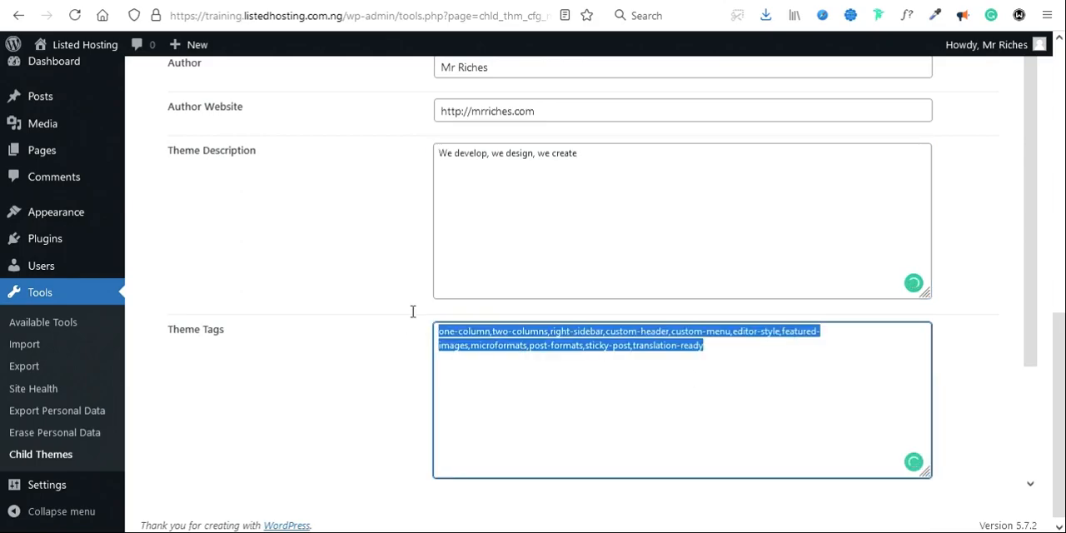
pyautogui.press('BackSpace')
pyautogui.scroll(-3, 436, 403)
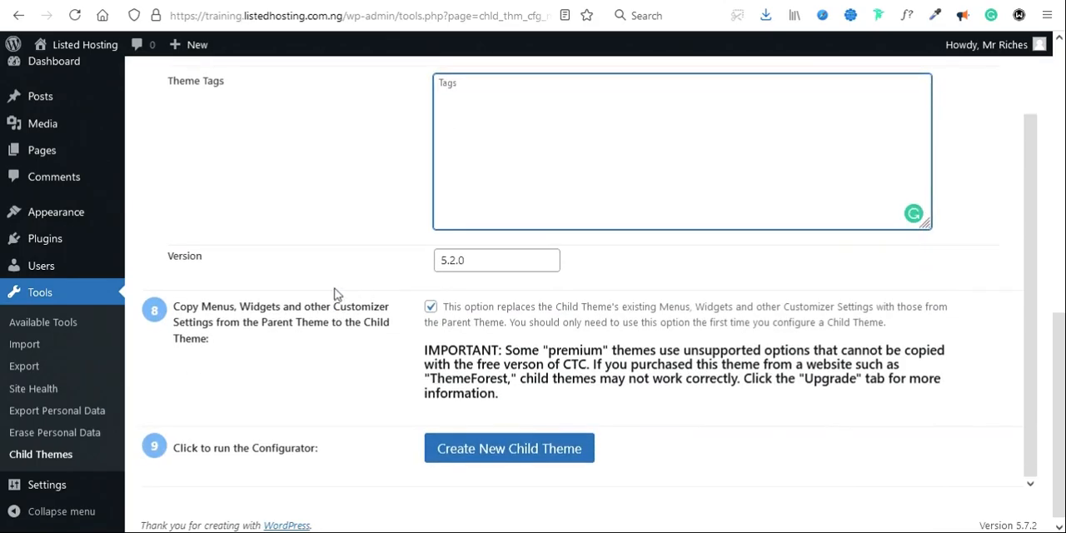
pyautogui.moveTo(466, 261); pyautogui.dragTo(417, 259)
pyautogui.write('90')
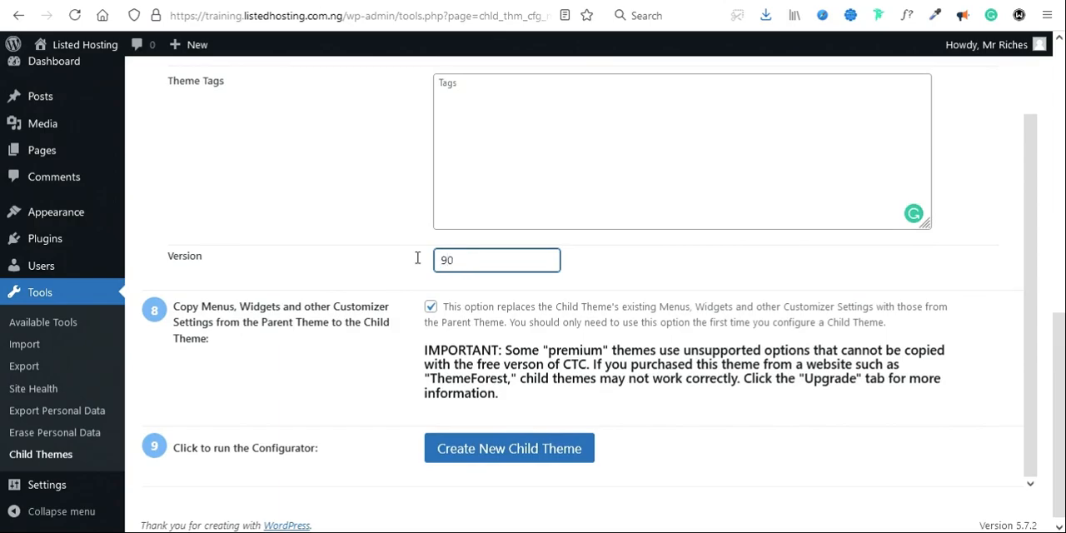
# Step: Create the new child theme from the configured attributes and check the generation notice
pyautogui.click(497, 455)
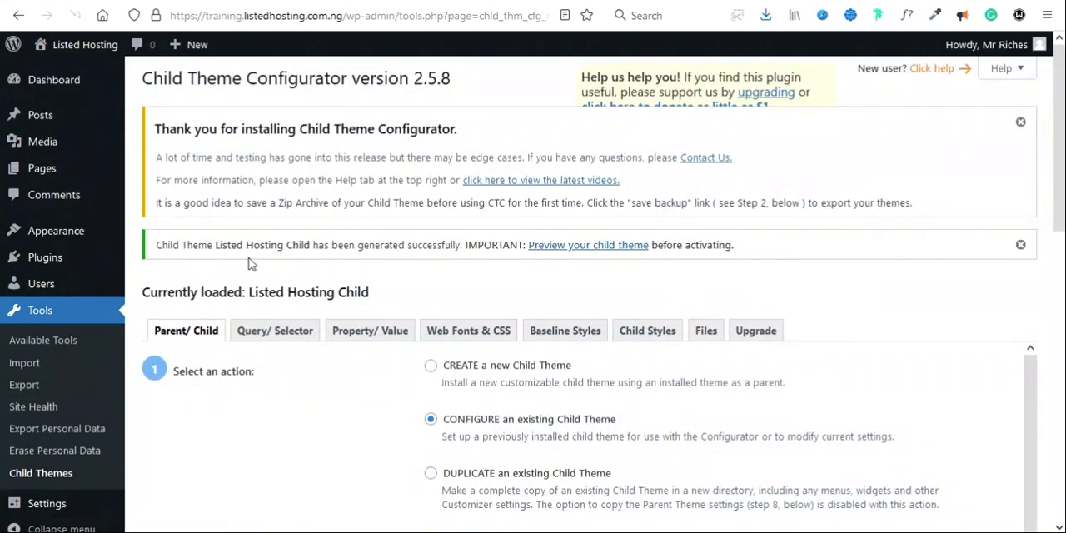
pyautogui.tripleClick(254, 244)
pyautogui.scroll(-5, 361, 363)
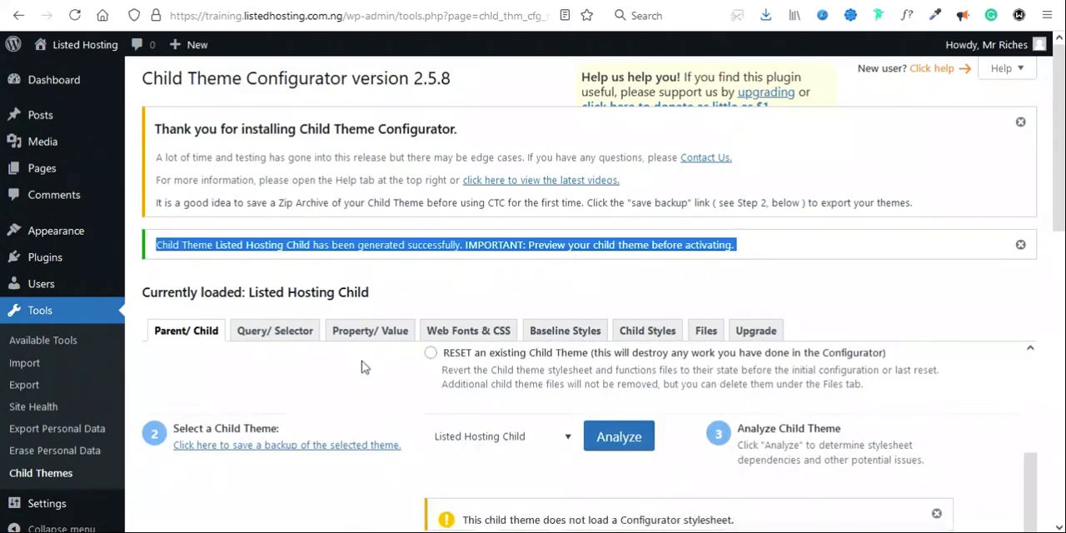
# Step: Activate the Listed Hosting Child theme from the installed themes
pyautogui.moveTo(65, 241)
pyautogui.click(164, 232)
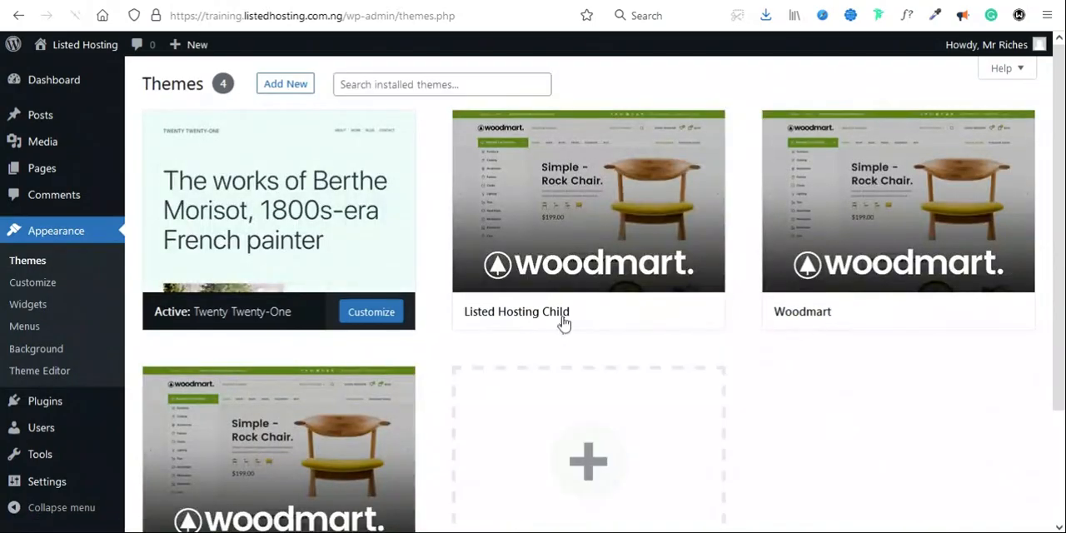
pyautogui.scroll(-2, 512, 199)
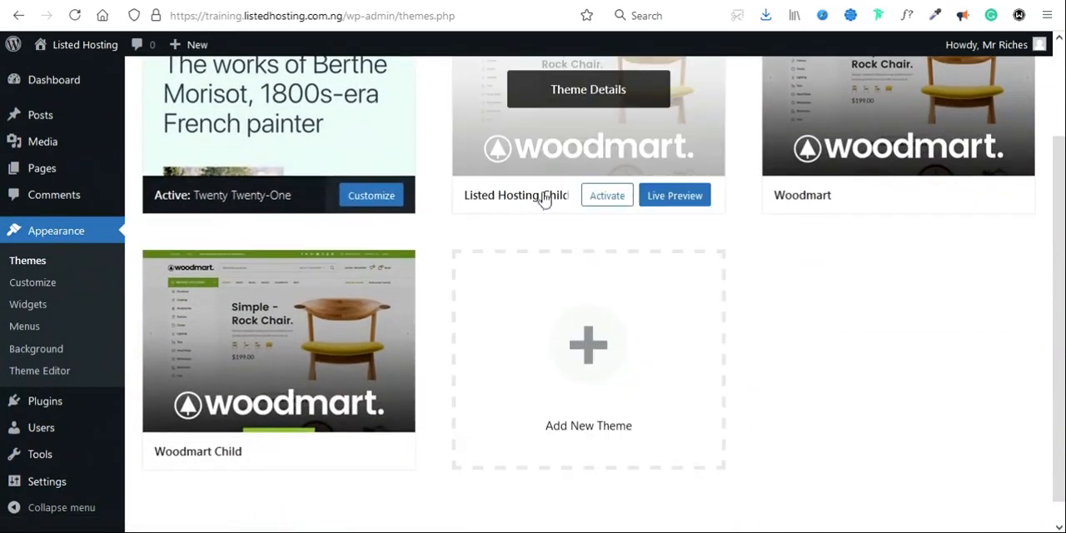
pyautogui.click(606, 197)
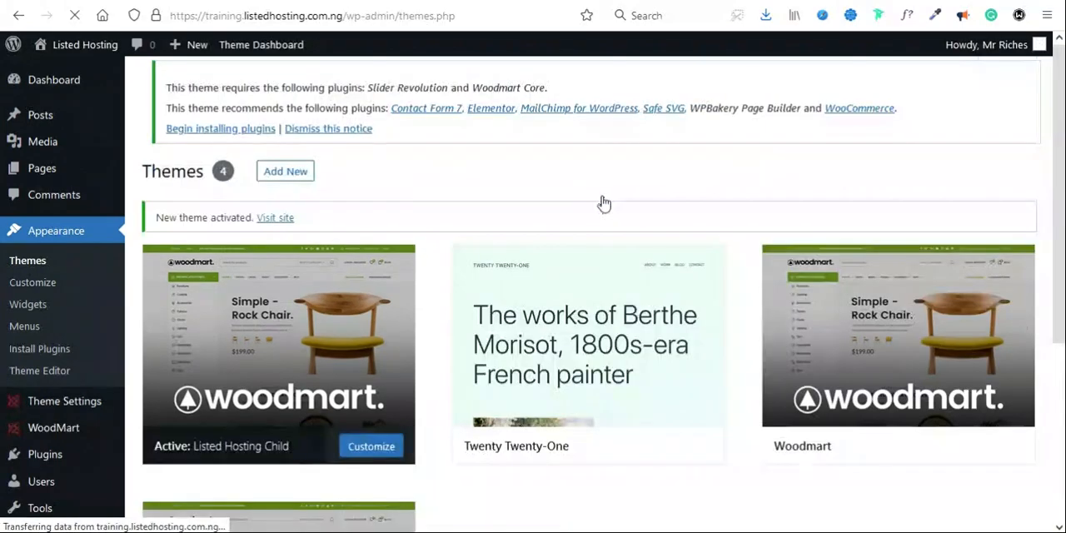
pyautogui.scroll(-2, 563, 428)
pyautogui.scroll(2, 564, 428)
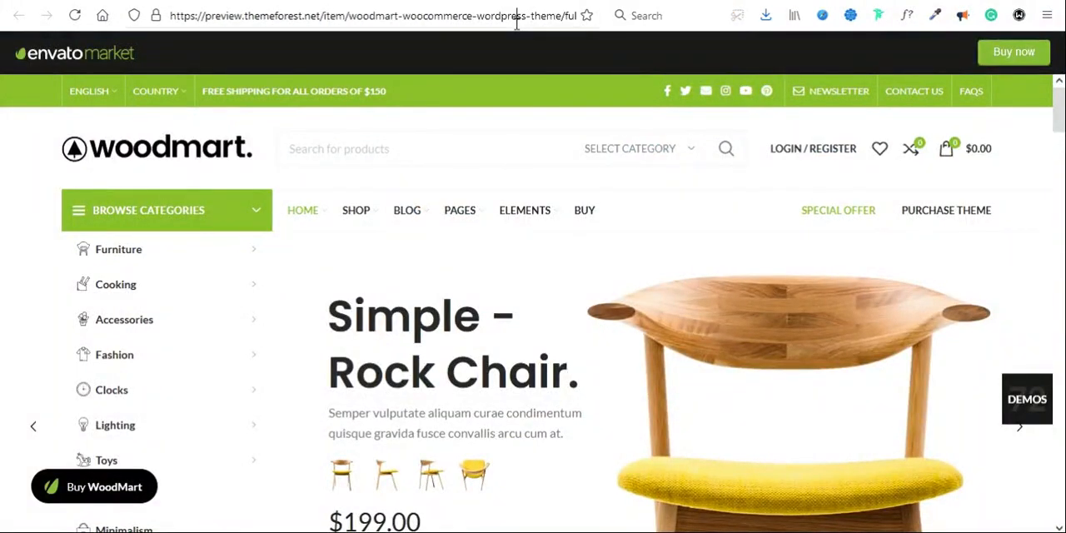
# Step: Open the WPThemeDetector website, wpthemedetector.com, in the browser
pyautogui.click(517, 24)
pyautogui.write('theme')
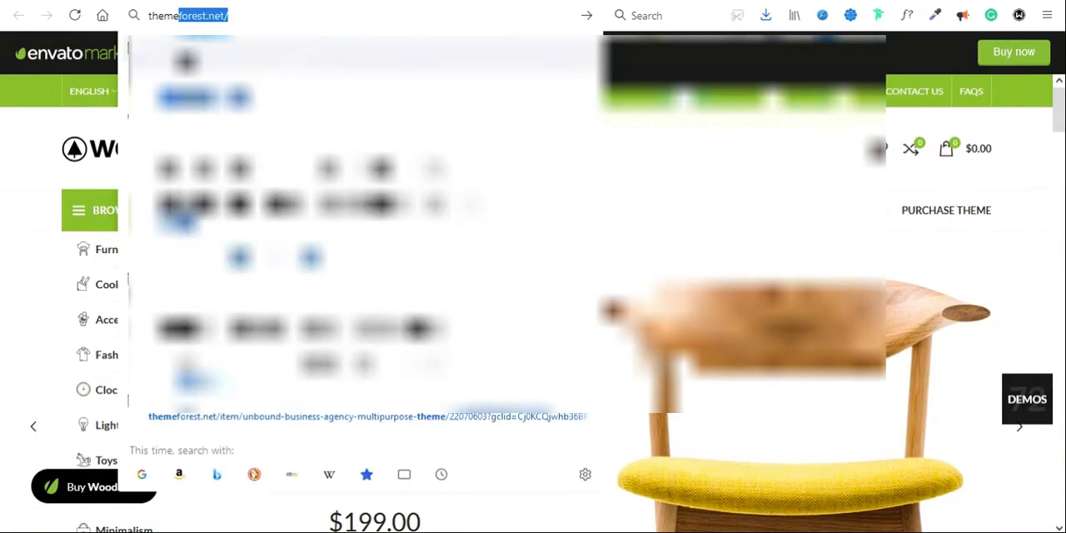
pyautogui.click(253, 82)
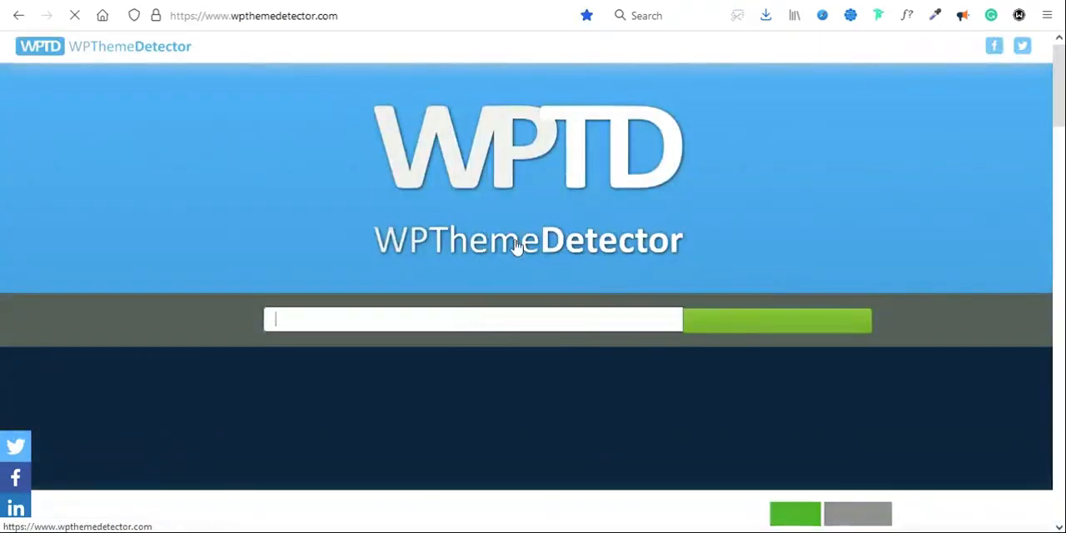
pyautogui.click(435, 318)
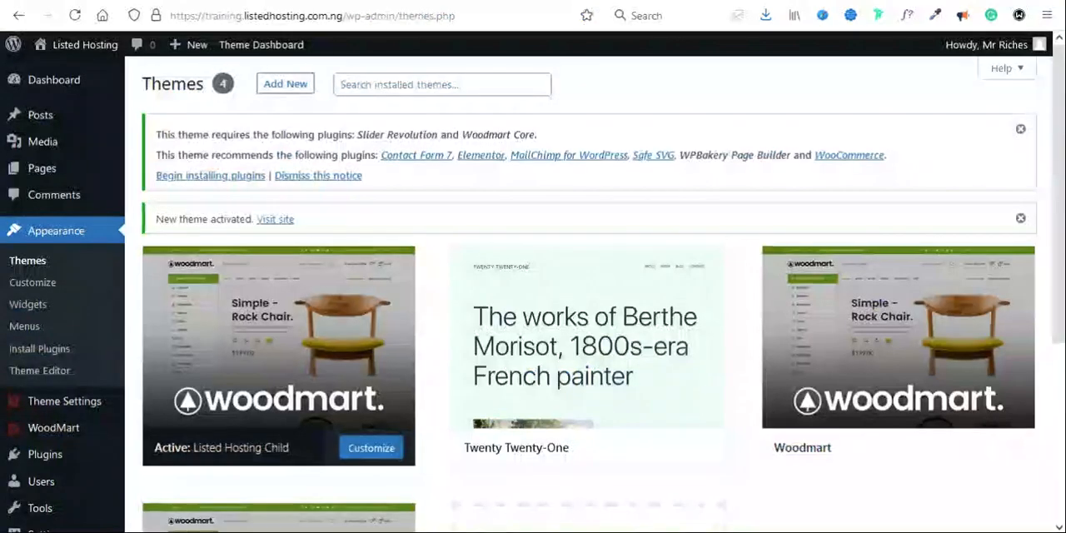
pyautogui.moveTo(338, 16); pyautogui.dragTo(168, 16)
pyautogui.hotkey('ctrl', 'c')
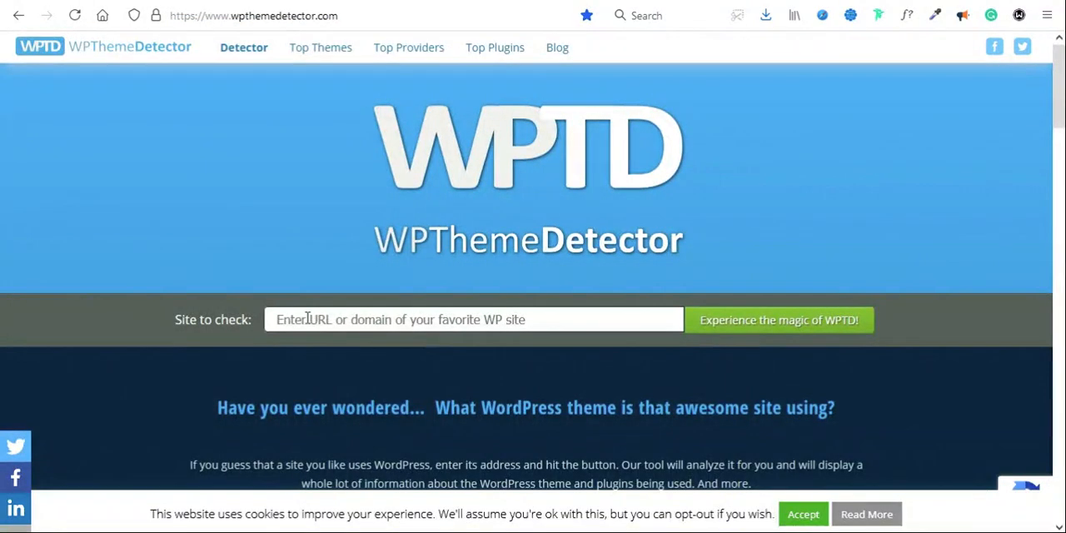
pyautogui.click(364, 318)
pyautogui.hotkey('ctrl', 'v')
pyautogui.write('g')
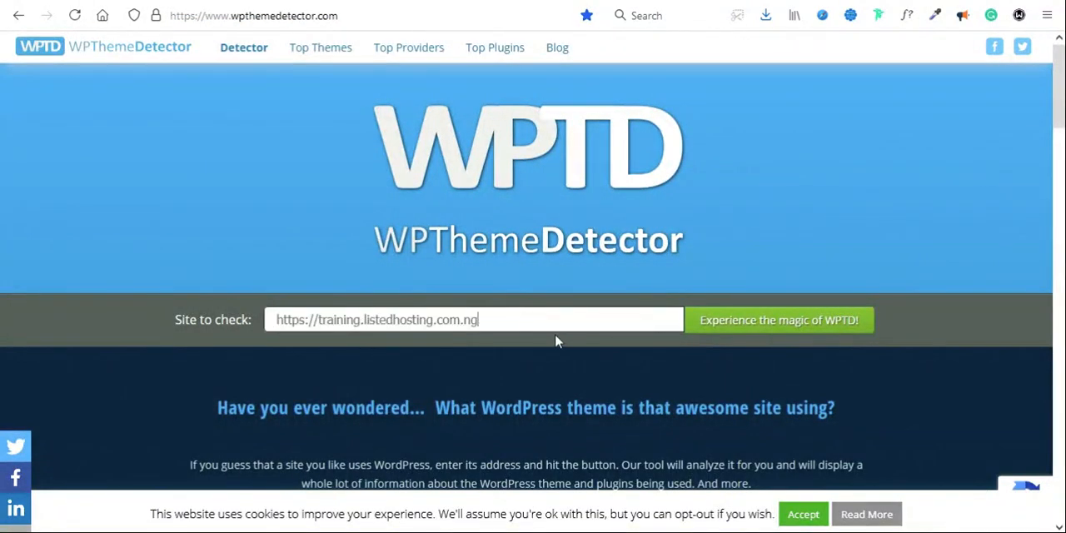
pyautogui.click(766, 323)
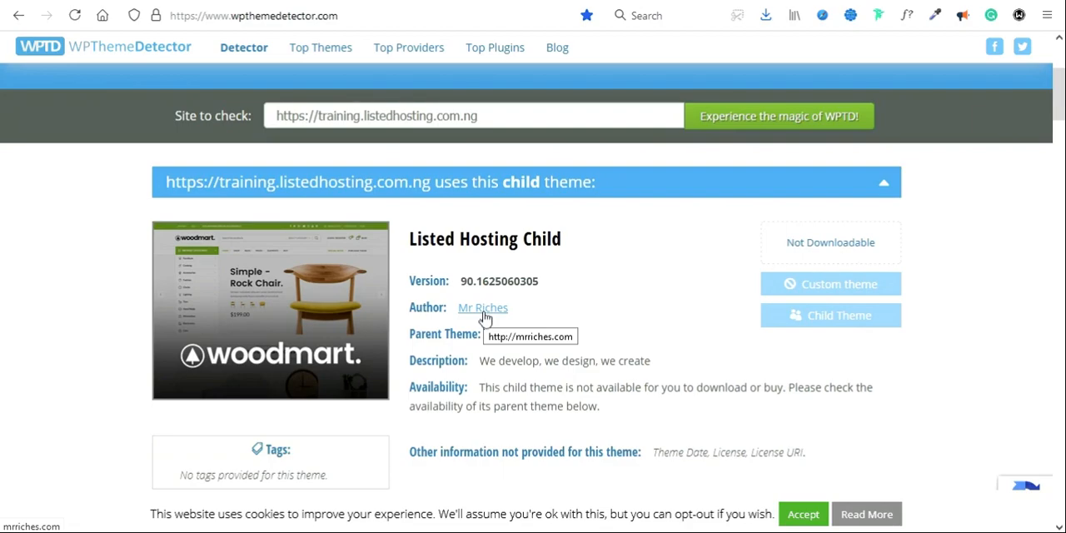
pyautogui.moveTo(481, 361); pyautogui.dragTo(672, 371)
pyautogui.scroll(-1, 631, 381)
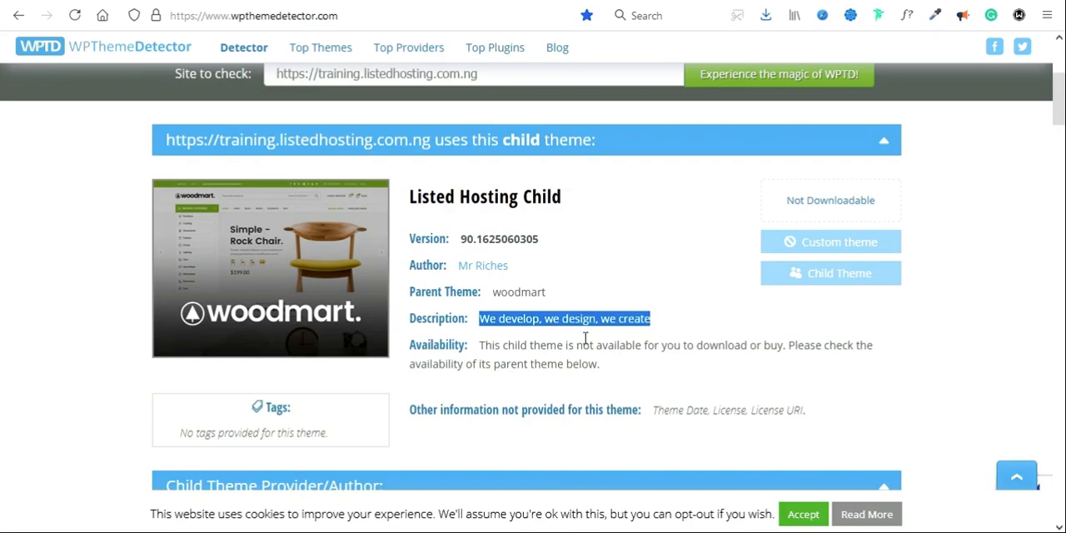
pyautogui.scroll(-3, 573, 408)
pyautogui.scroll(4, 575, 409)
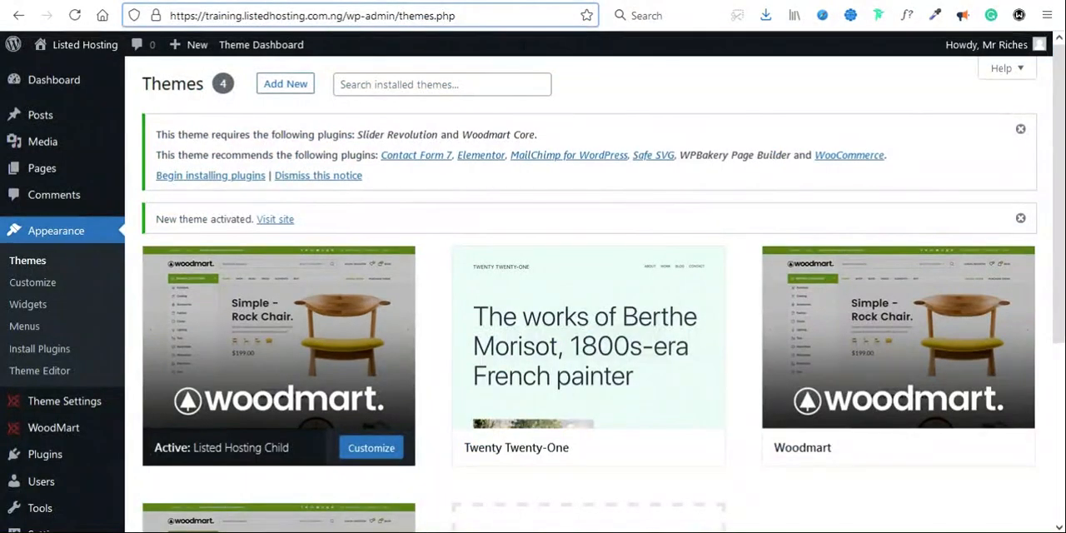
# Step: Return to the WordPress themes page and open the installer for the theme's required and recommended plugins
pyautogui.scroll(-2, 512, 335)
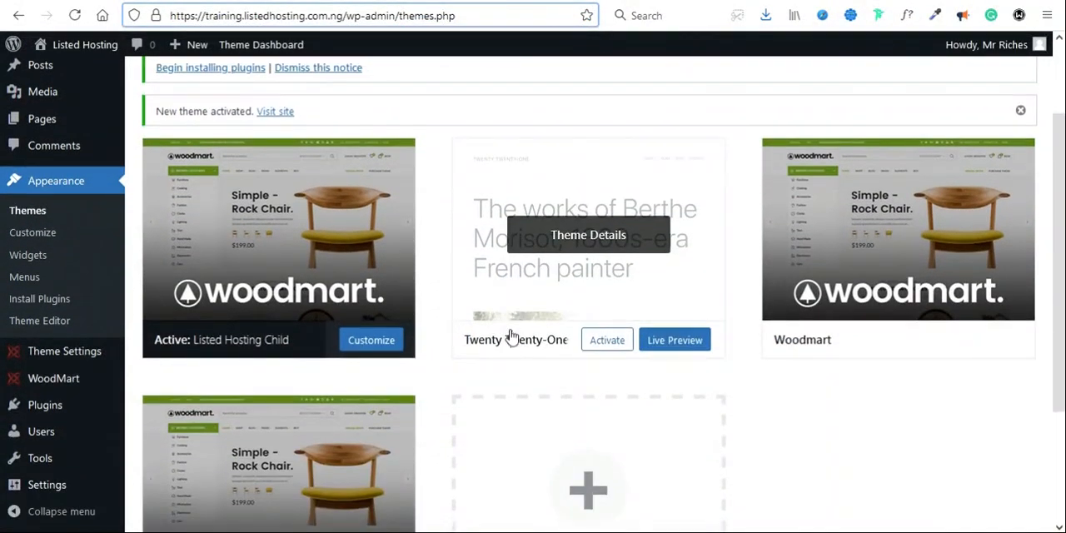
pyautogui.scroll(2, 512, 334)
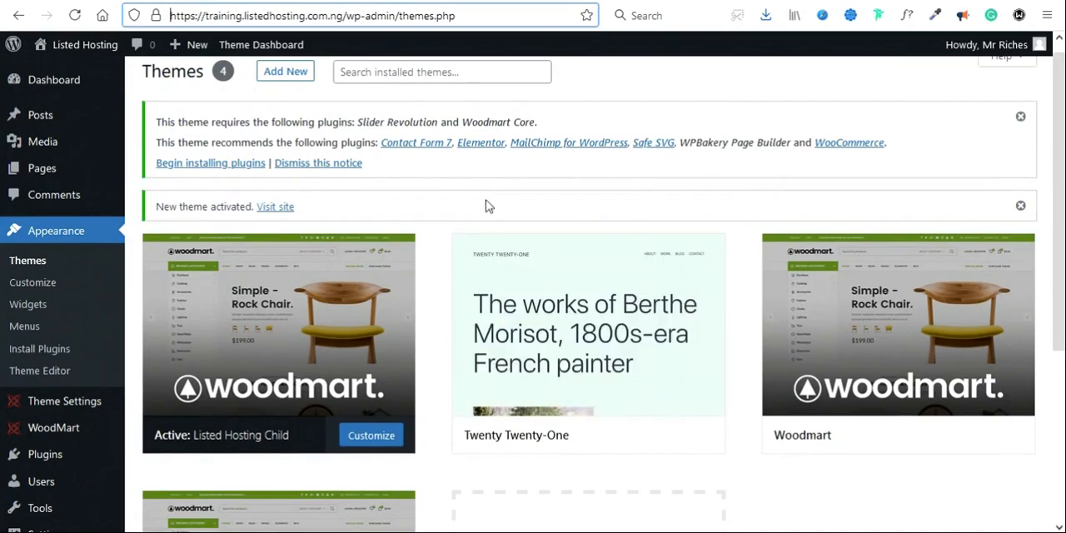
pyautogui.scroll(1, 487, 206)
pyautogui.click(211, 176)
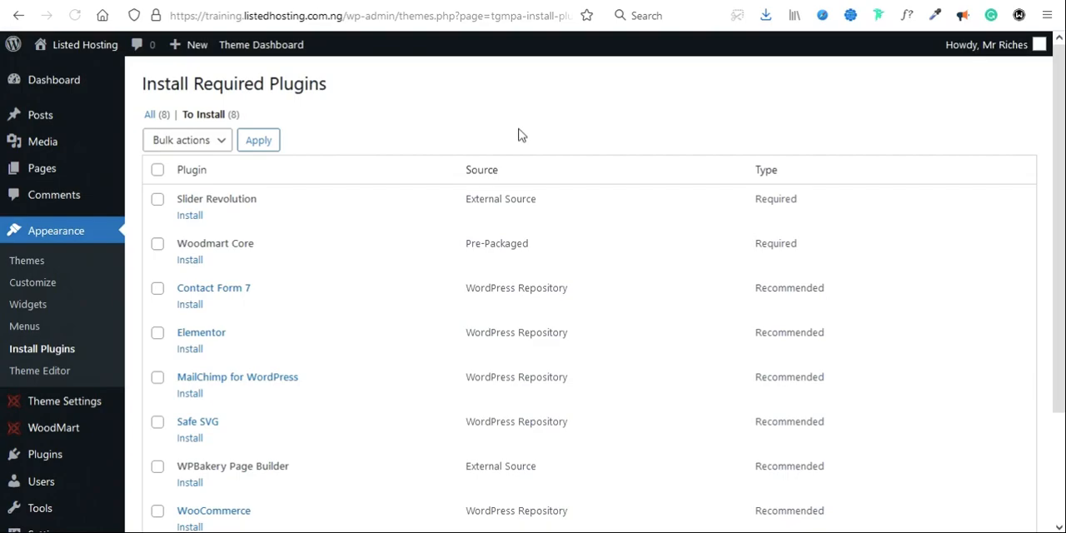
# Step: Select all the listed required and recommended plugins and install them in bulk
pyautogui.scroll(-1, 533, 124)
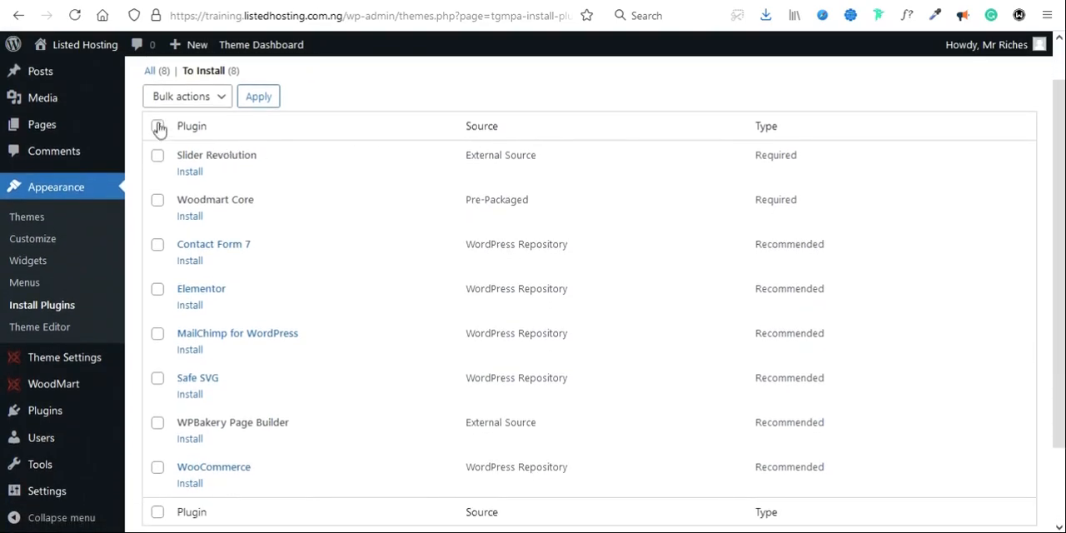
pyautogui.click(159, 127)
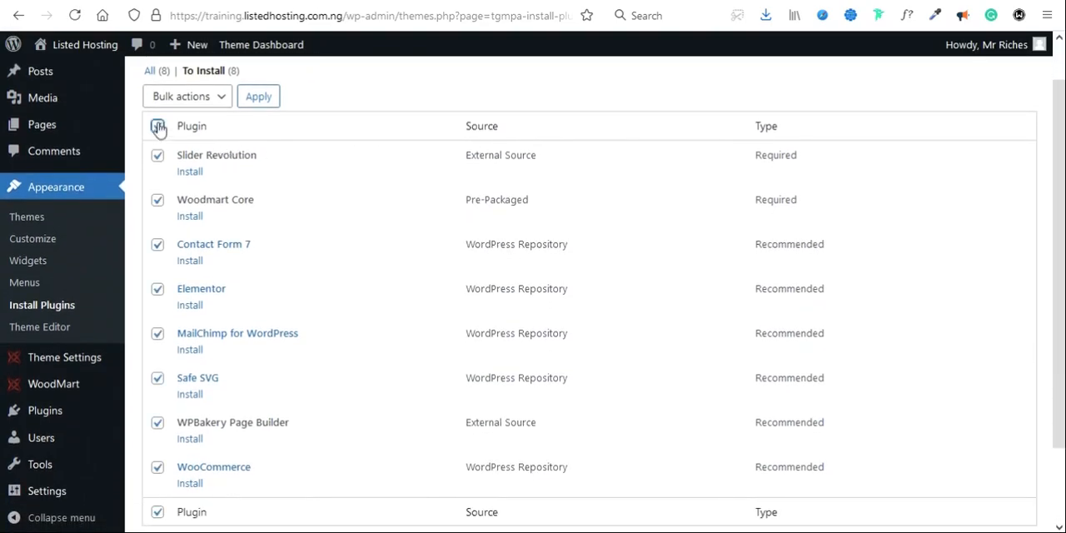
pyautogui.click(198, 99)
pyautogui.click(172, 148)
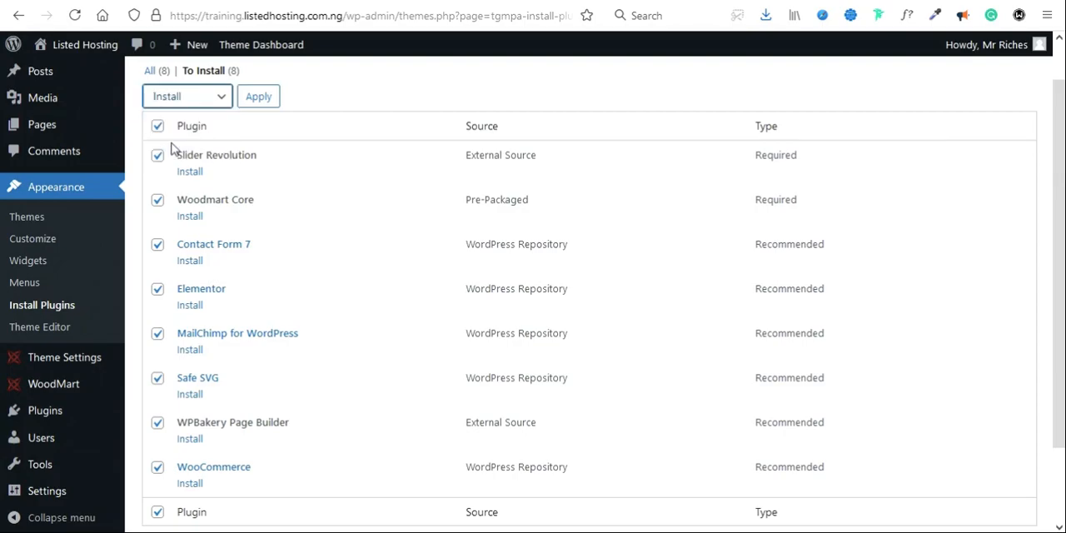
pyautogui.click(265, 100)
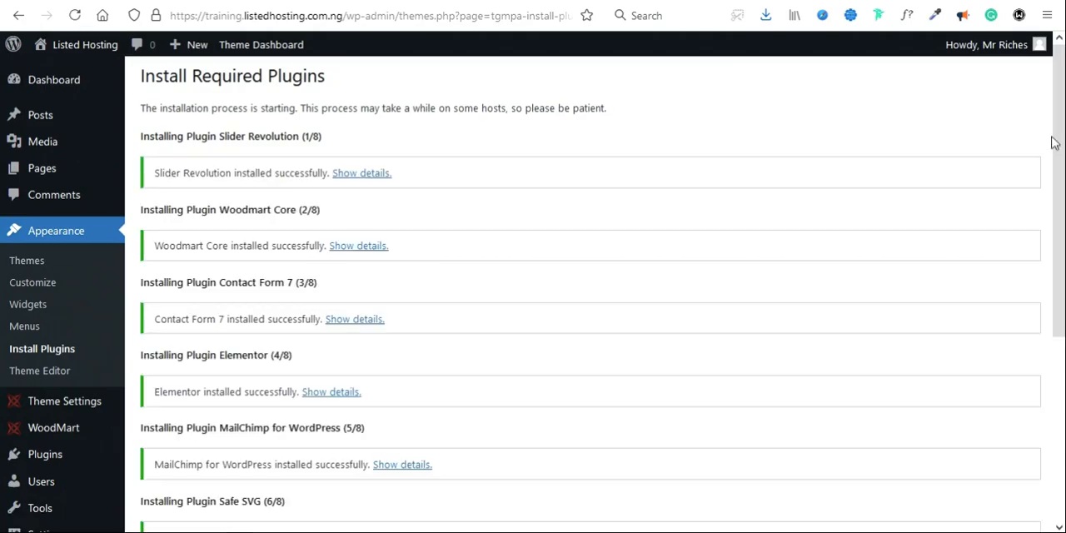
# Step: Return to the required plugins installer and select all the installed plugins for bulk activation
pyautogui.moveTo(1061, 140); pyautogui.dragTo(1061, 325)
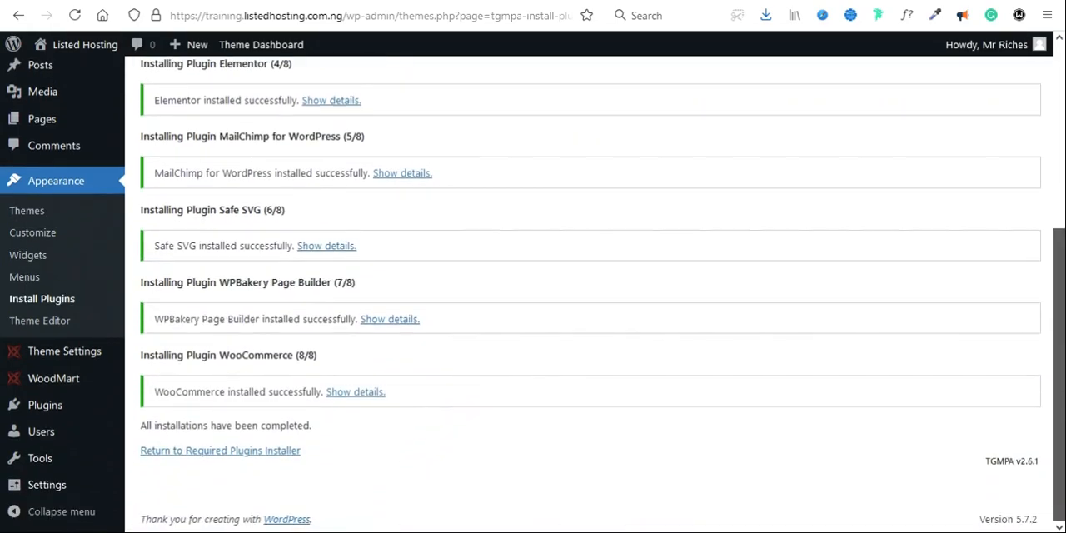
pyautogui.click(252, 454)
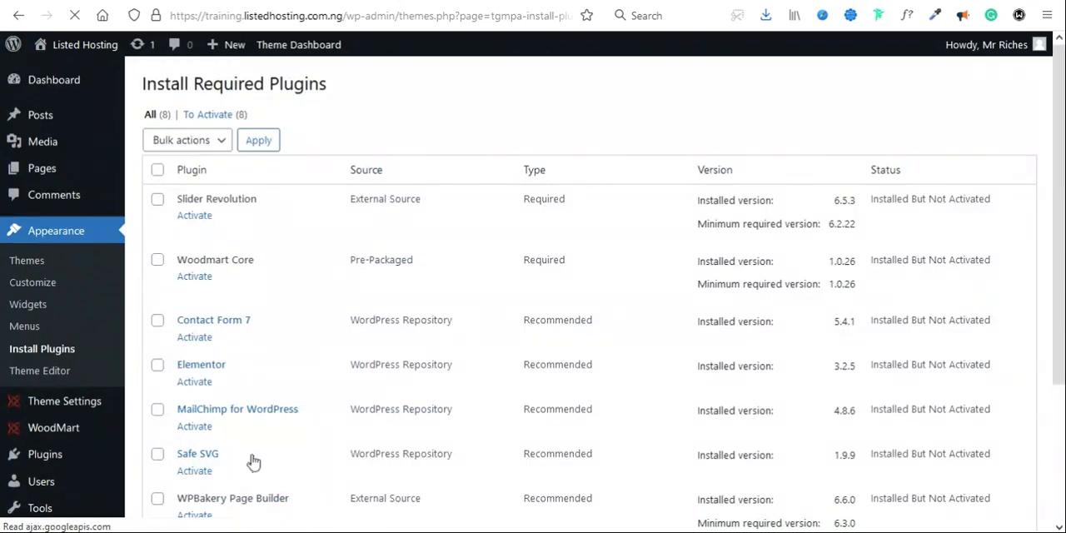
pyautogui.click(158, 169)
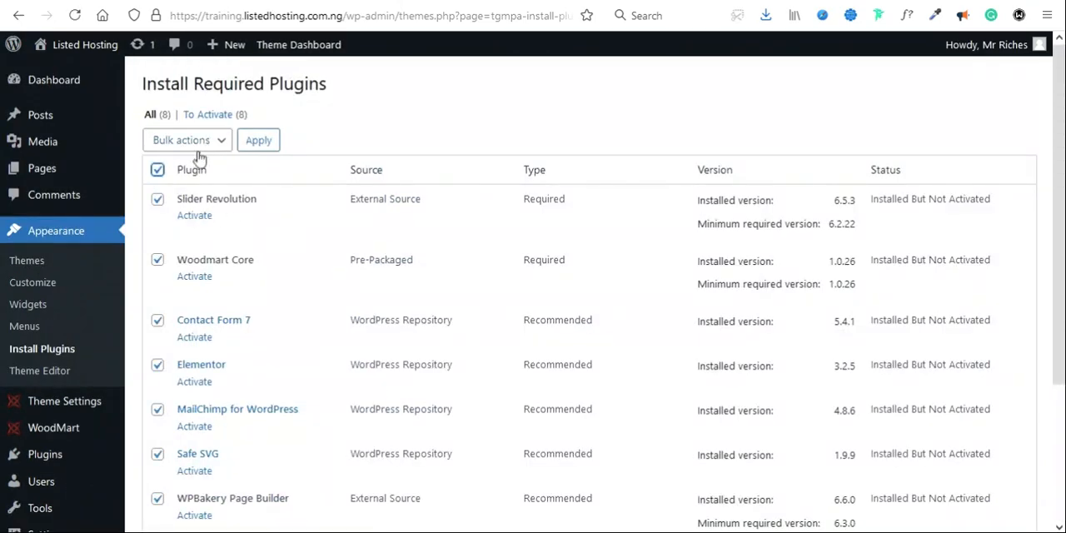
pyautogui.click(179, 140)
pyautogui.click(178, 234)
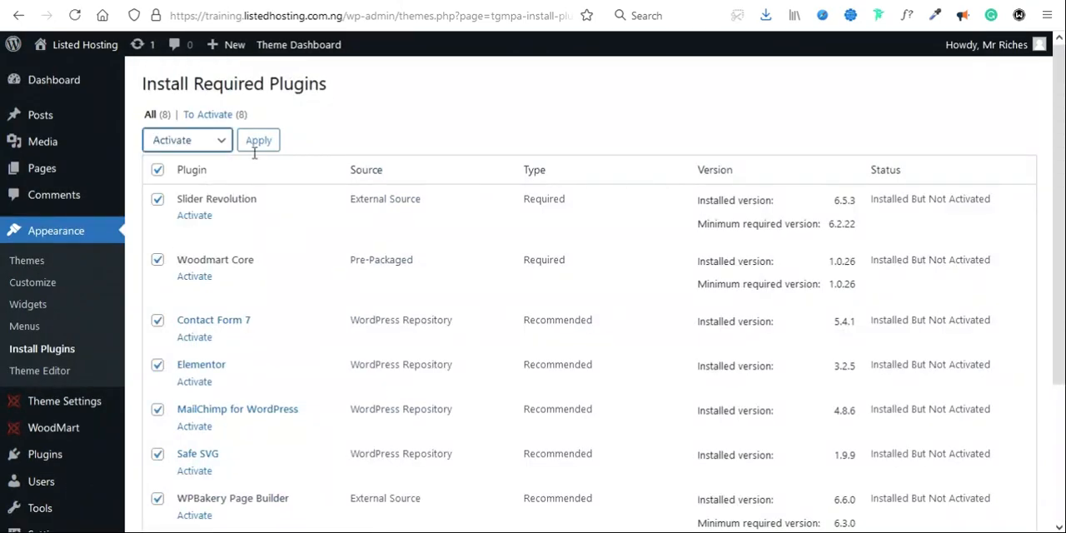